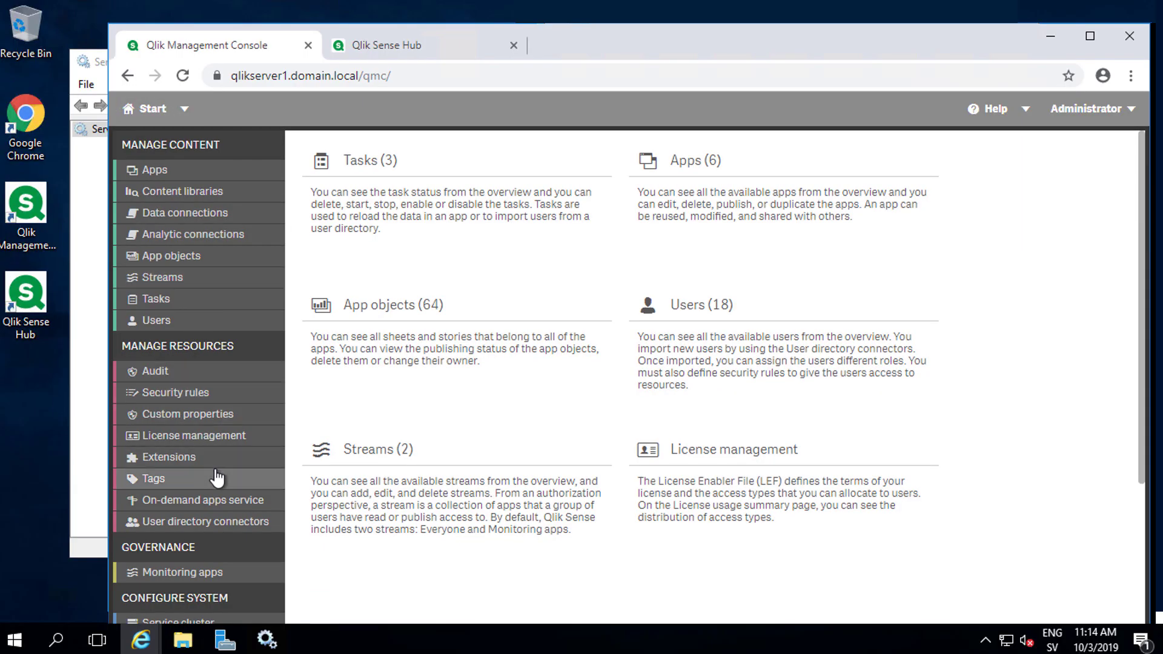
scroll(223, 462, "down", 1)
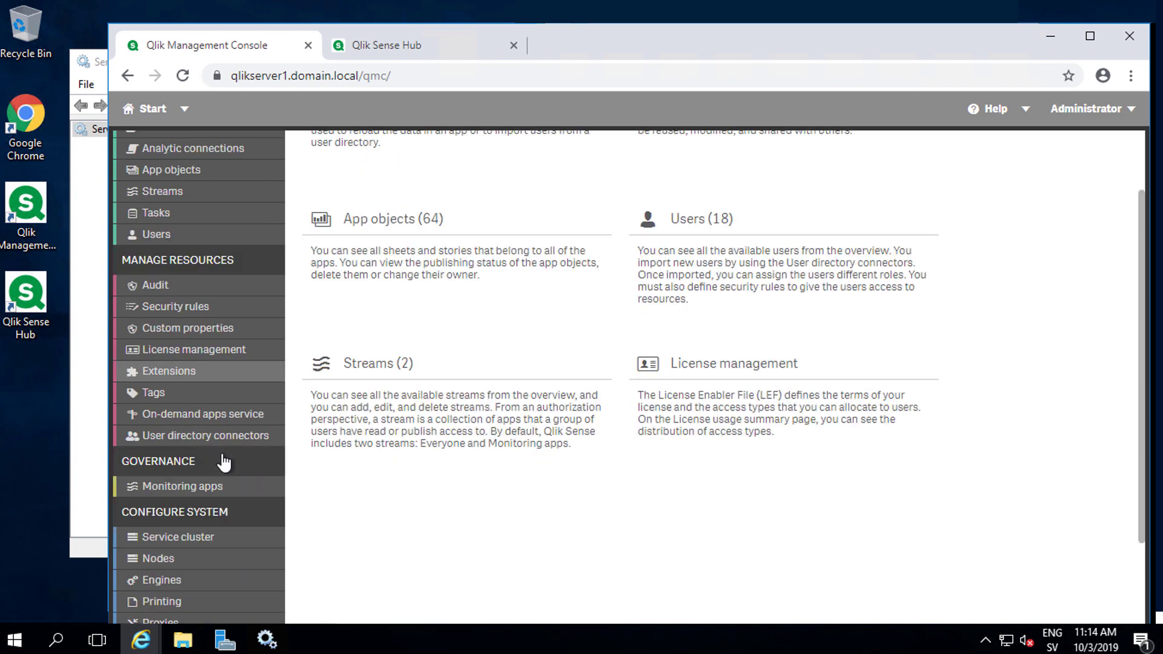
scroll(223, 462, "down", 1)
scroll(223, 463, "down", 1)
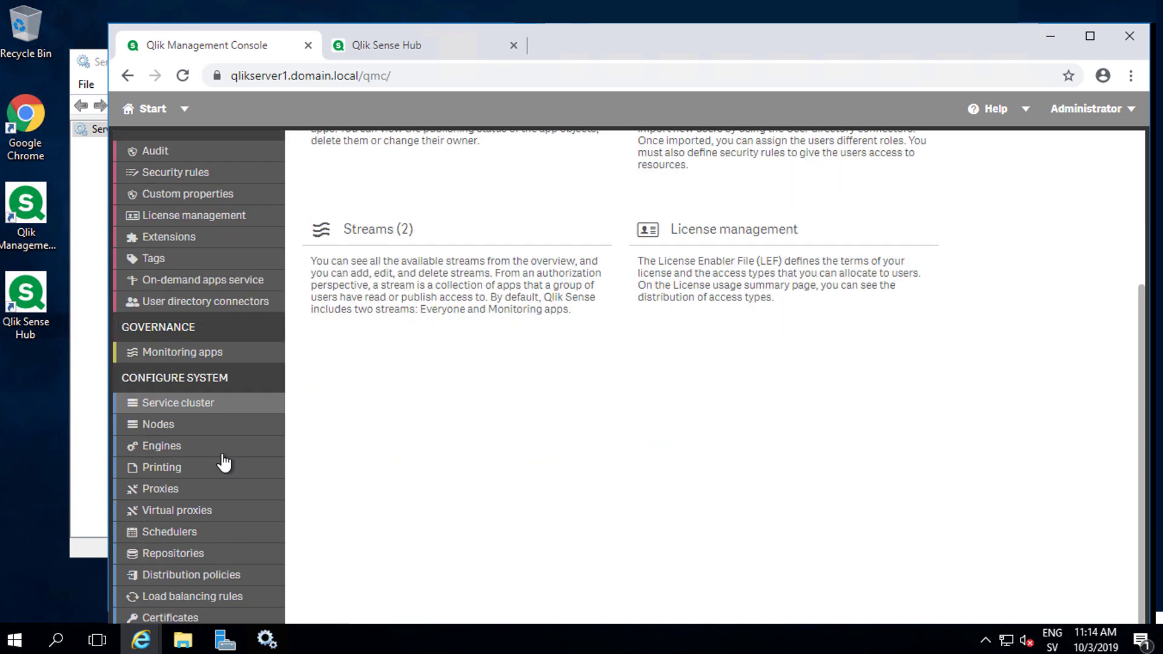
Step: Add the Central node column to the Nodes table, select Central, and switch to Services
left_click(182, 424)
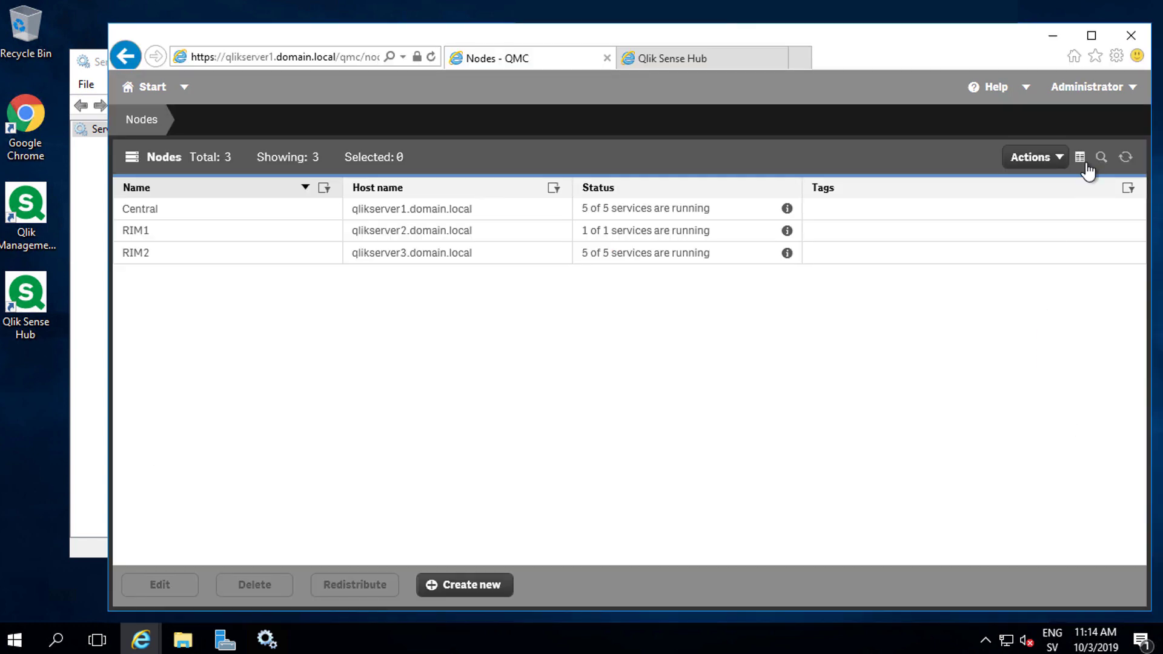
left_click(1081, 159)
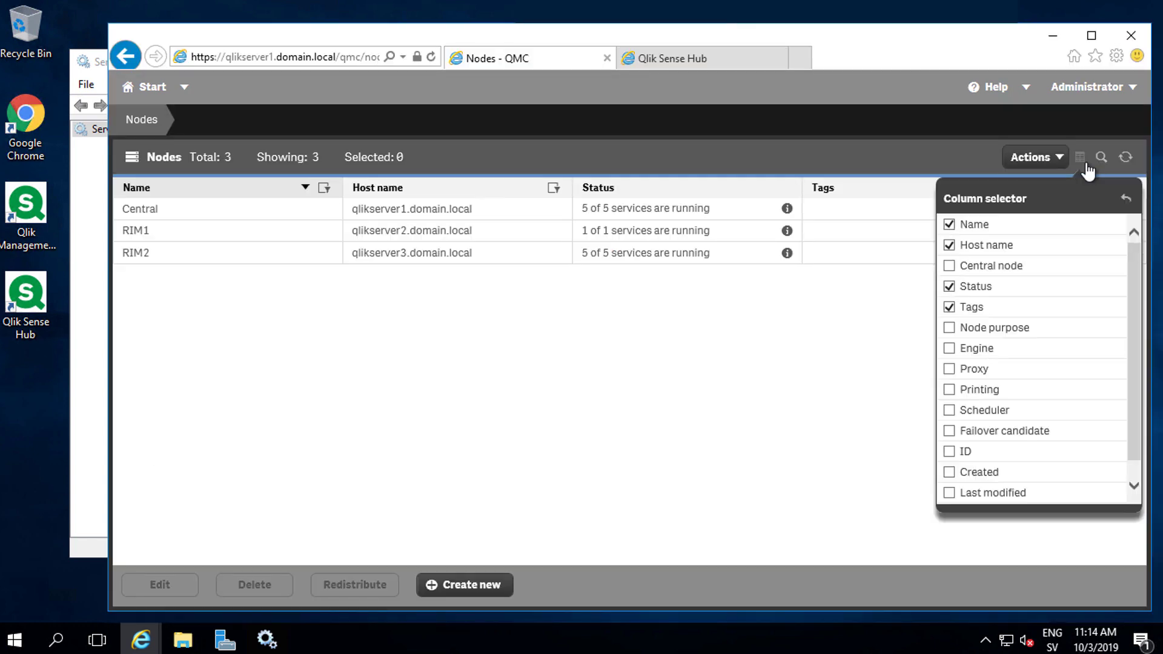
left_click(950, 265)
left_click(894, 298)
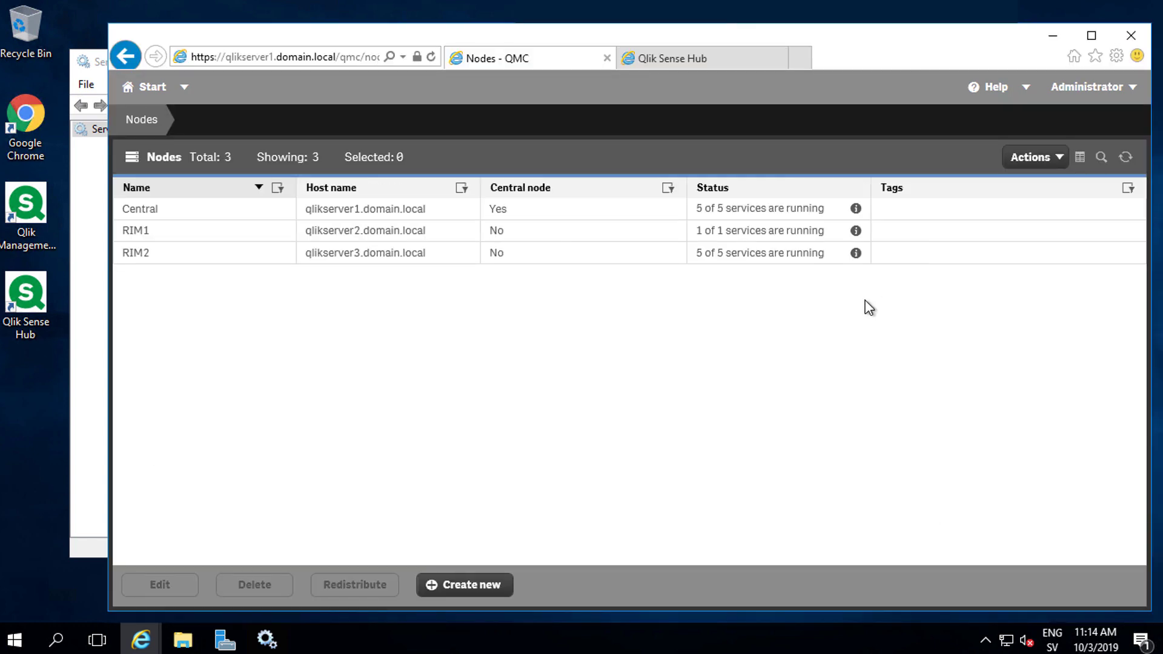
left_click(508, 210)
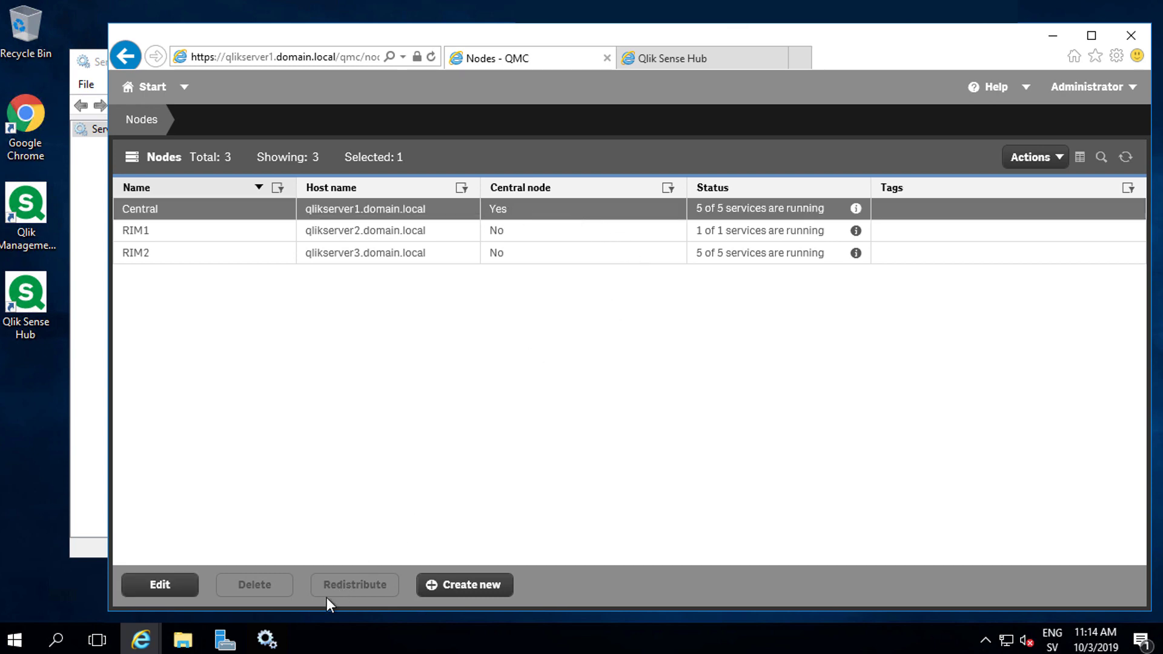
left_click(268, 639)
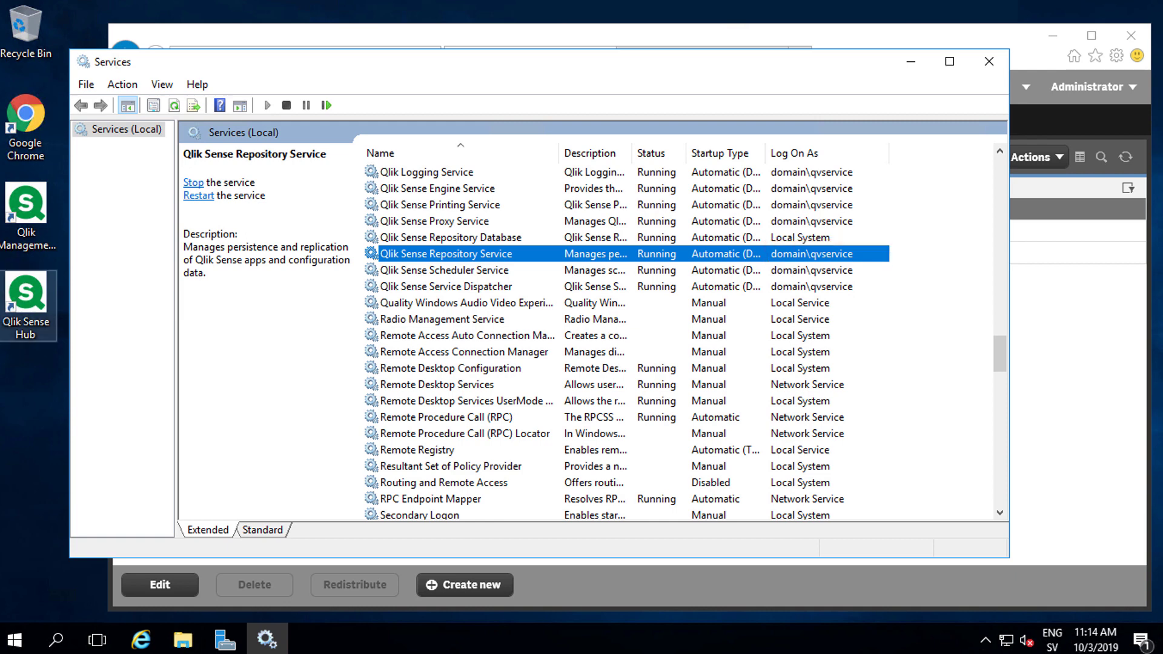
Step: Stop Qlik Sense Repository Service and its dependents, then select the Repository Database service
right_click(516, 261)
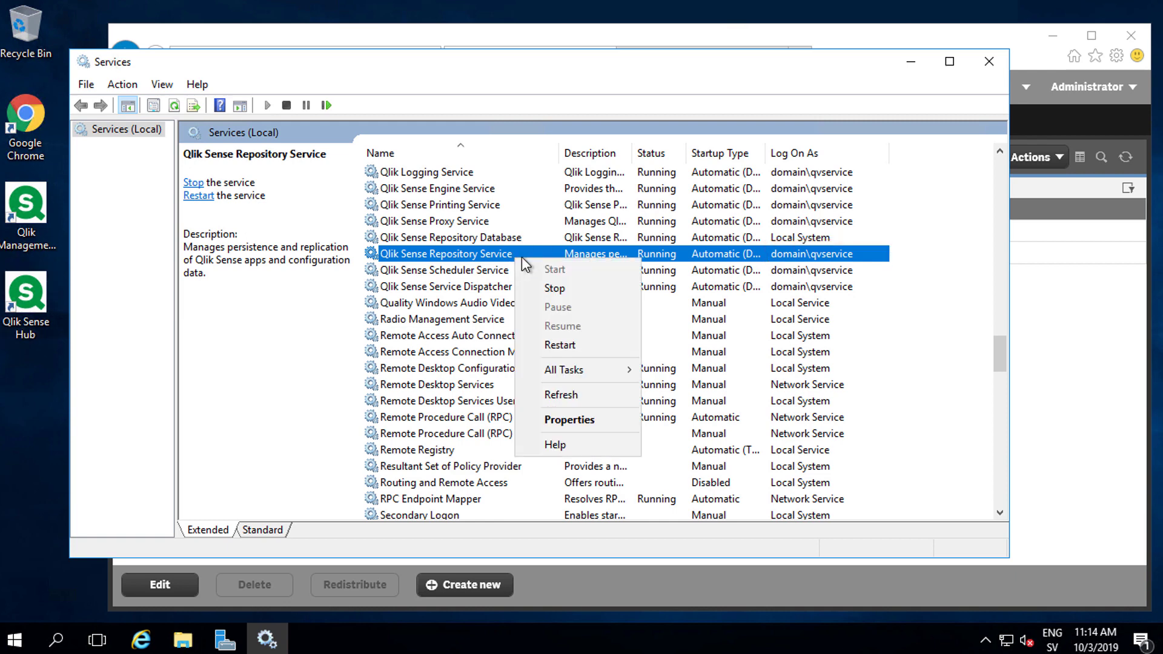
left_click(572, 288)
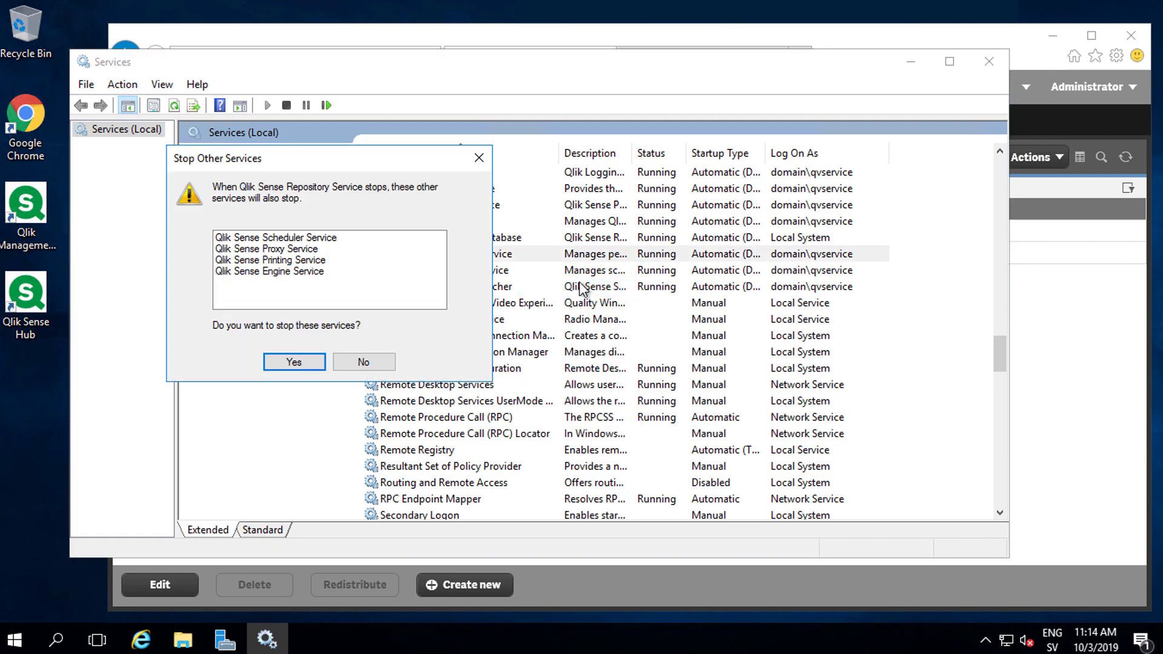
left_click(304, 365)
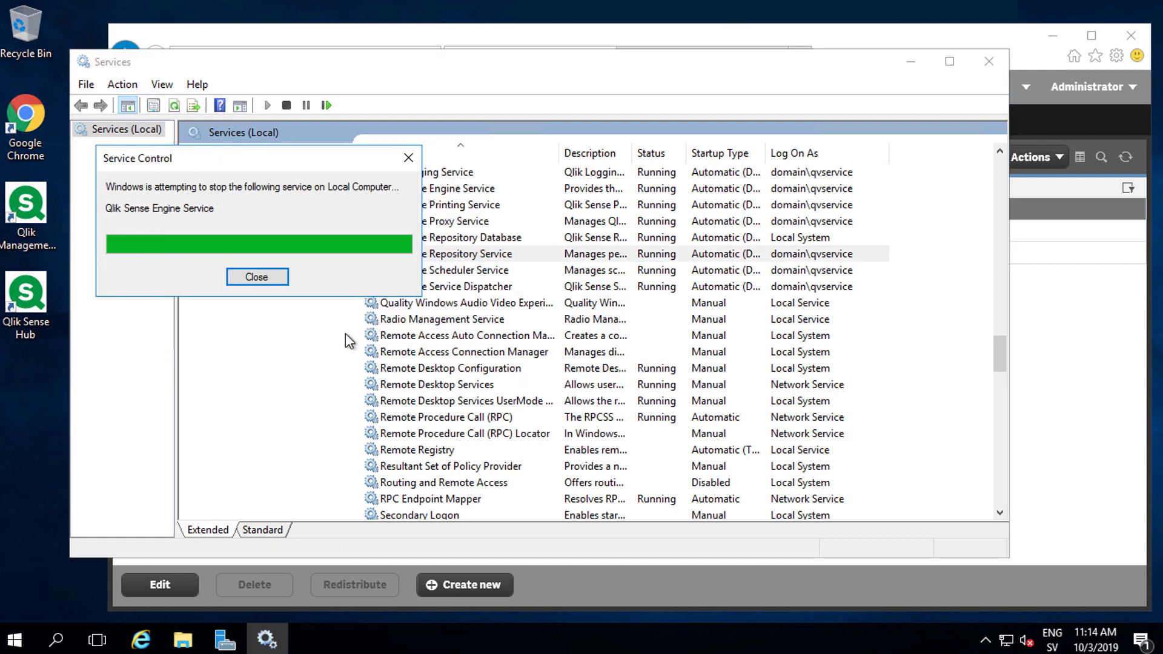
left_click(846, 240)
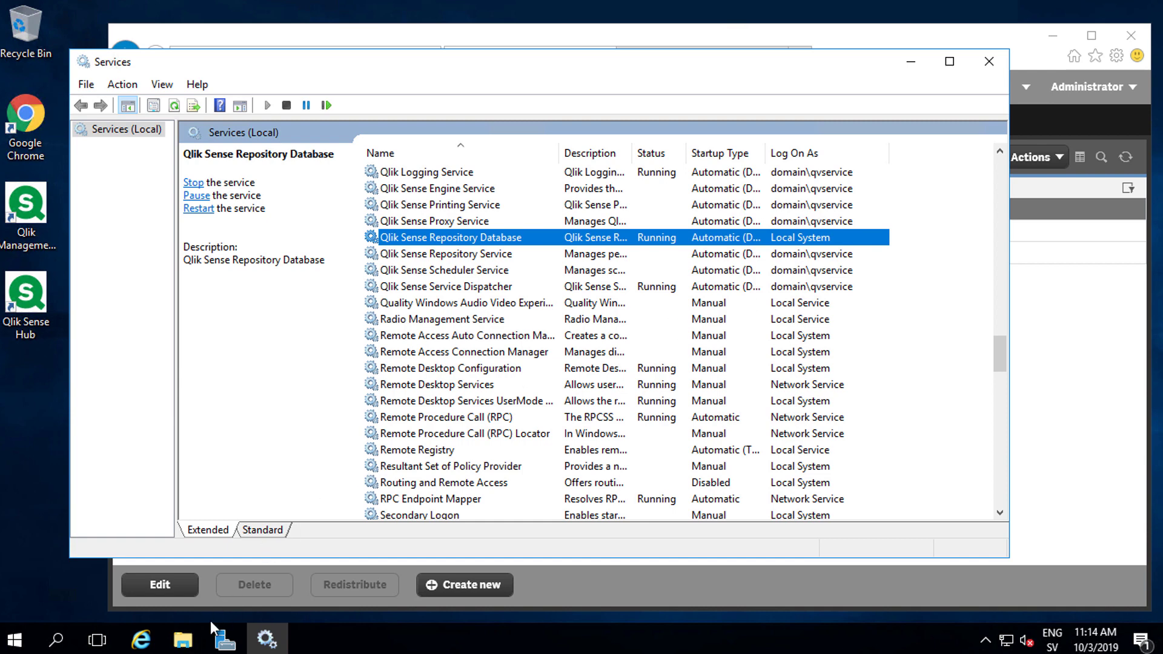
Step: Find mmc in System32 through Windows search and run it as administrator
left_click(55, 639)
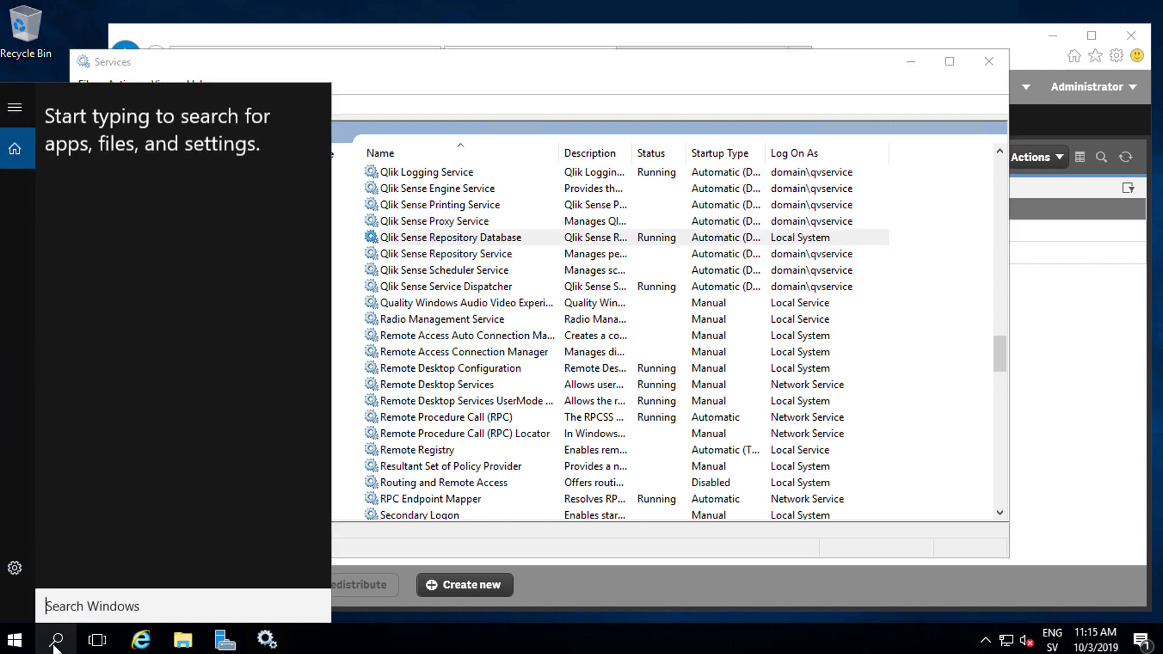
type("mmc")
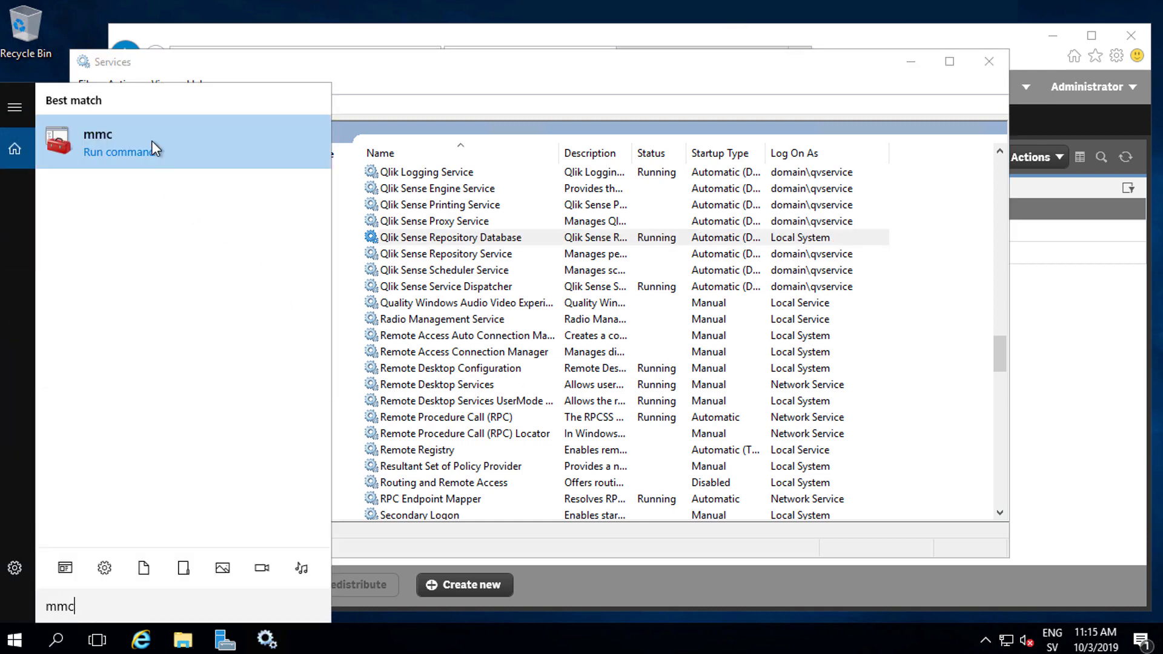
right_click(152, 141)
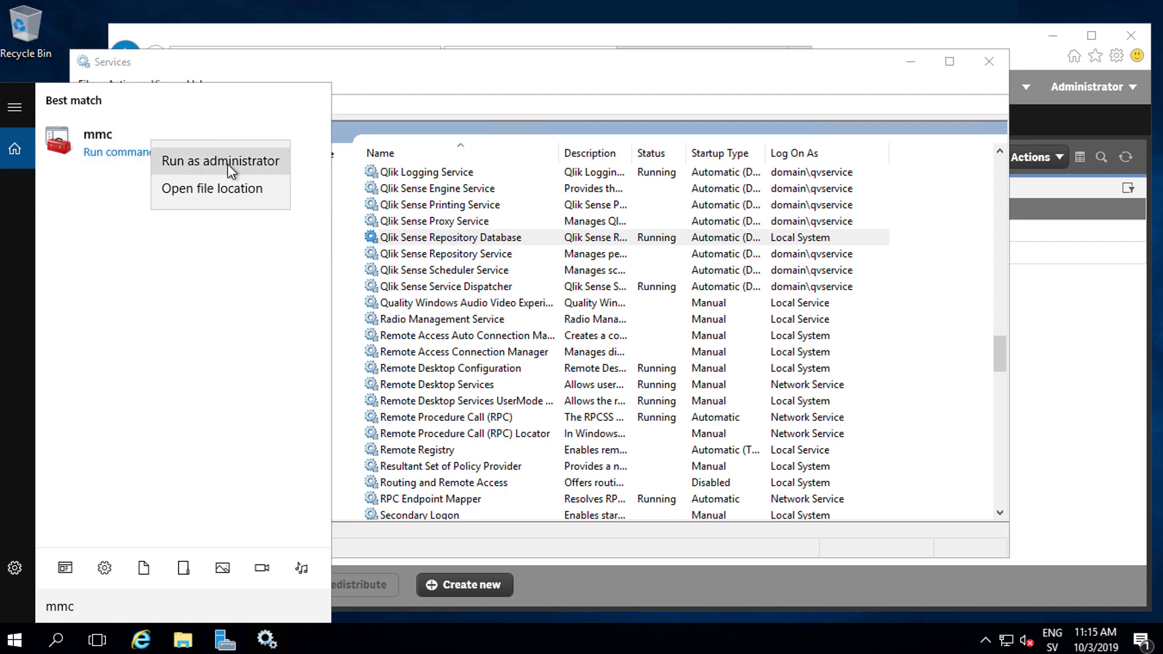
left_click(233, 188)
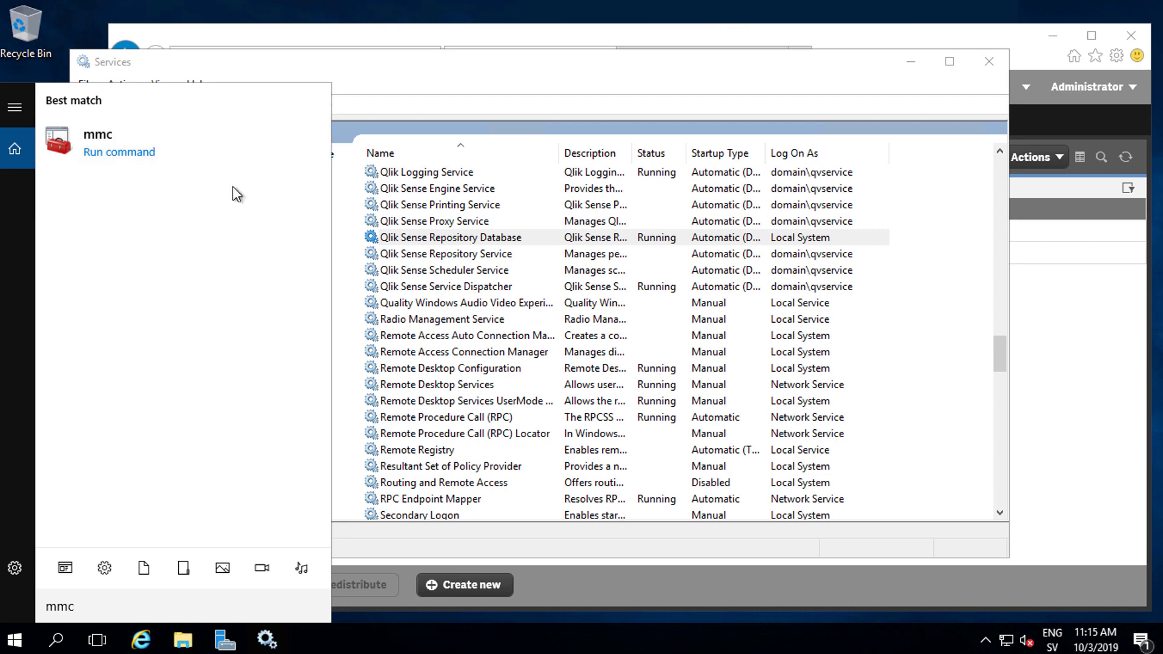
right_click(328, 543)
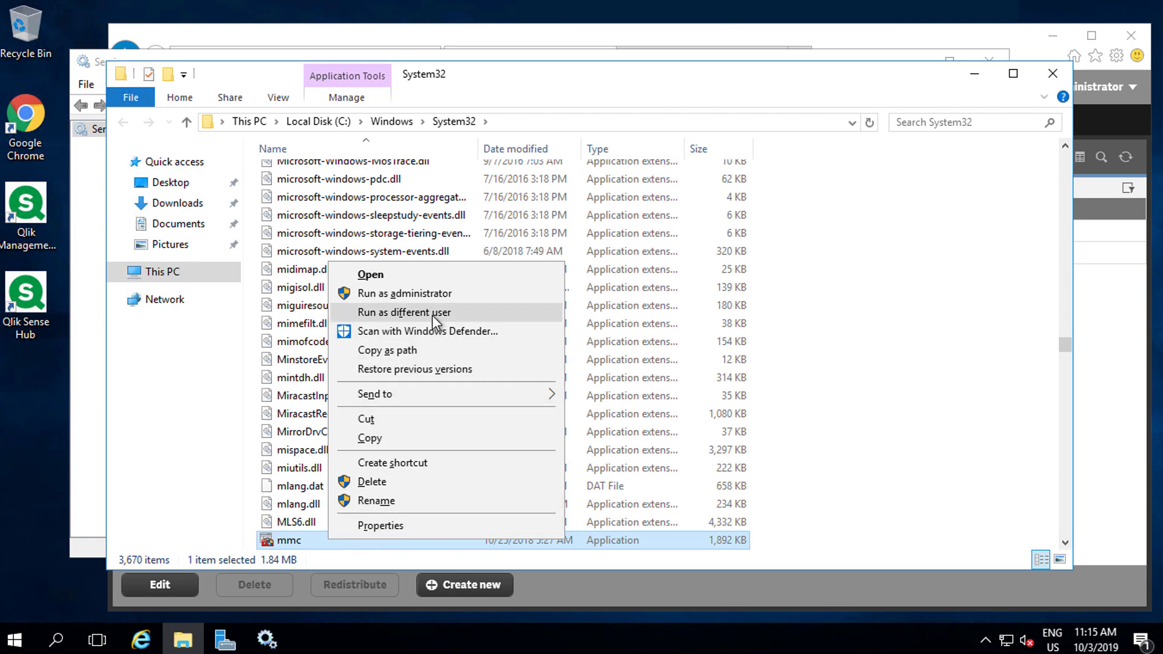
left_click(478, 312)
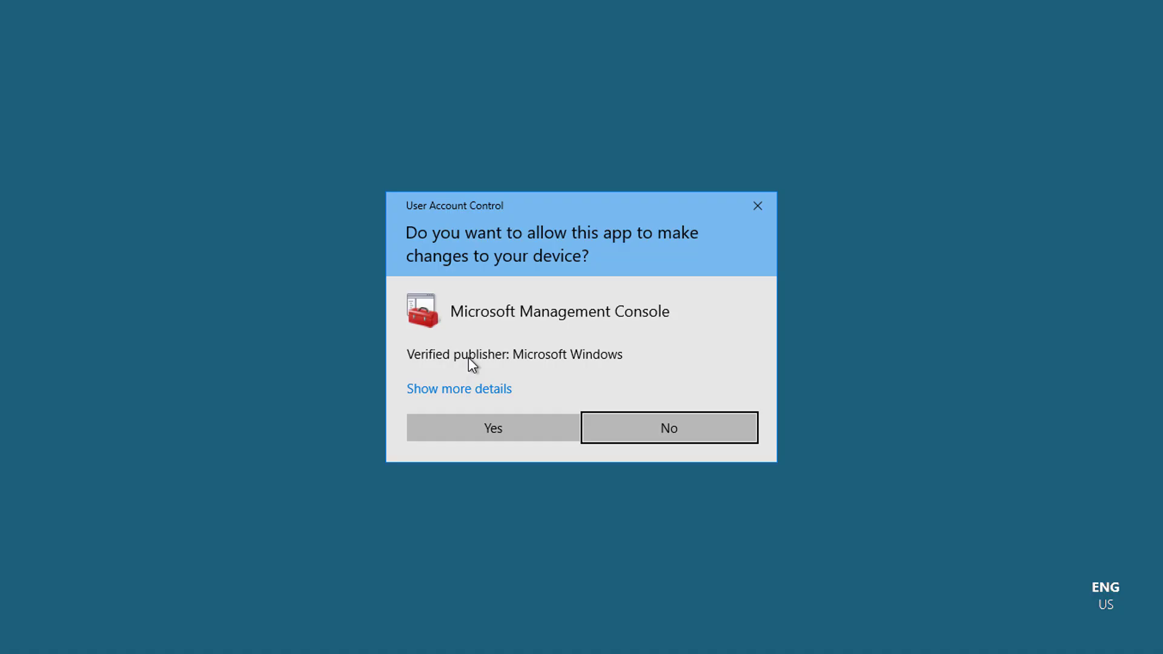
Step: Approve the admin prompt and add the Certificates snap-in for My user account
left_click(525, 429)
left_click(77, 81)
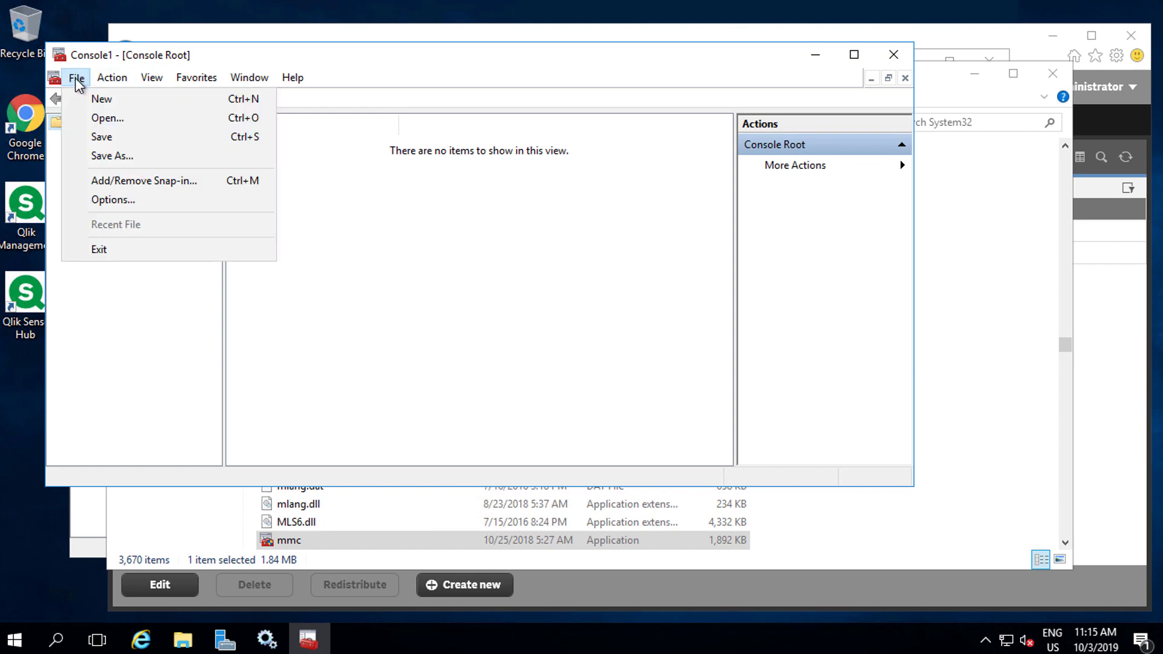
left_click(208, 186)
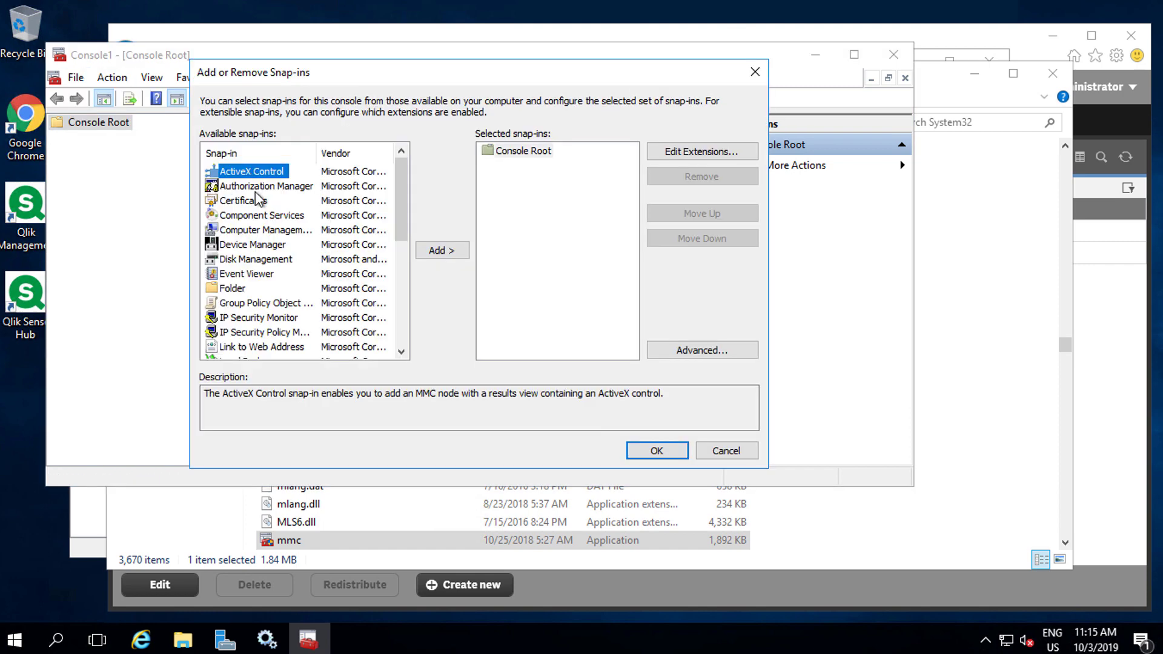
left_click(279, 210)
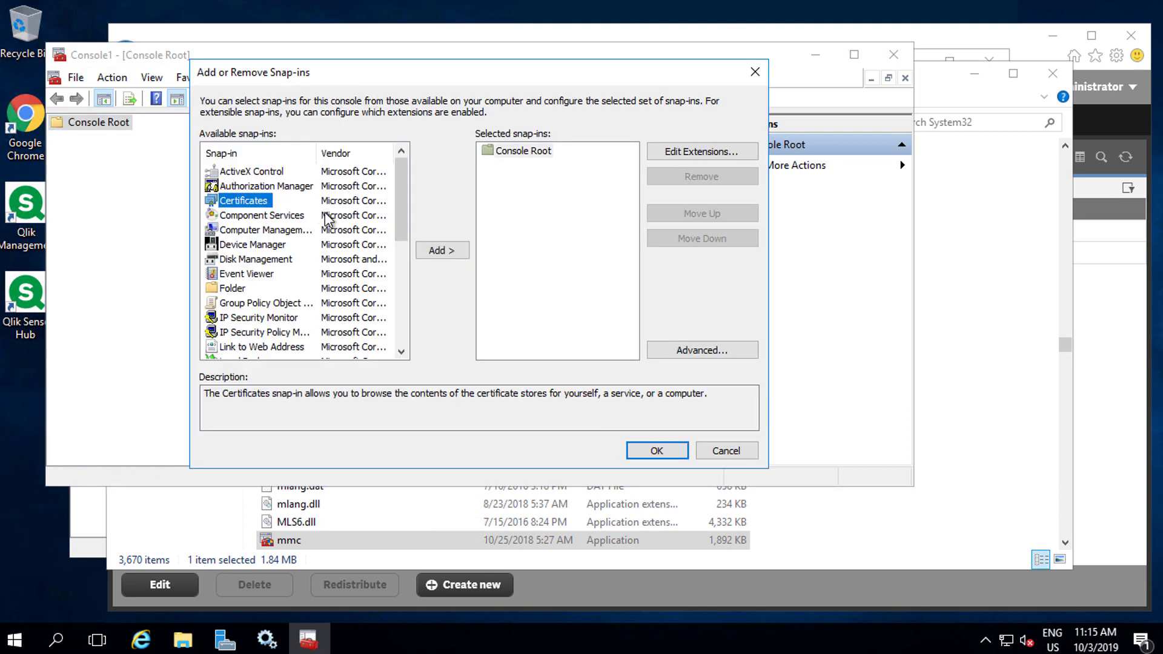
left_click(445, 251)
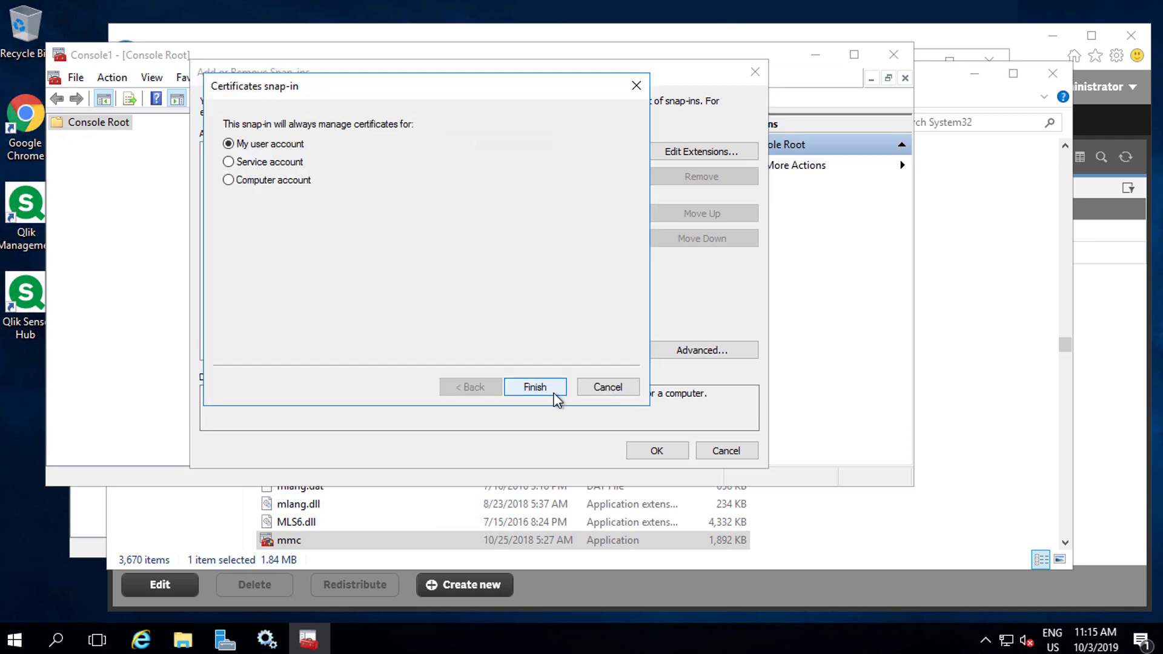
left_click(537, 388)
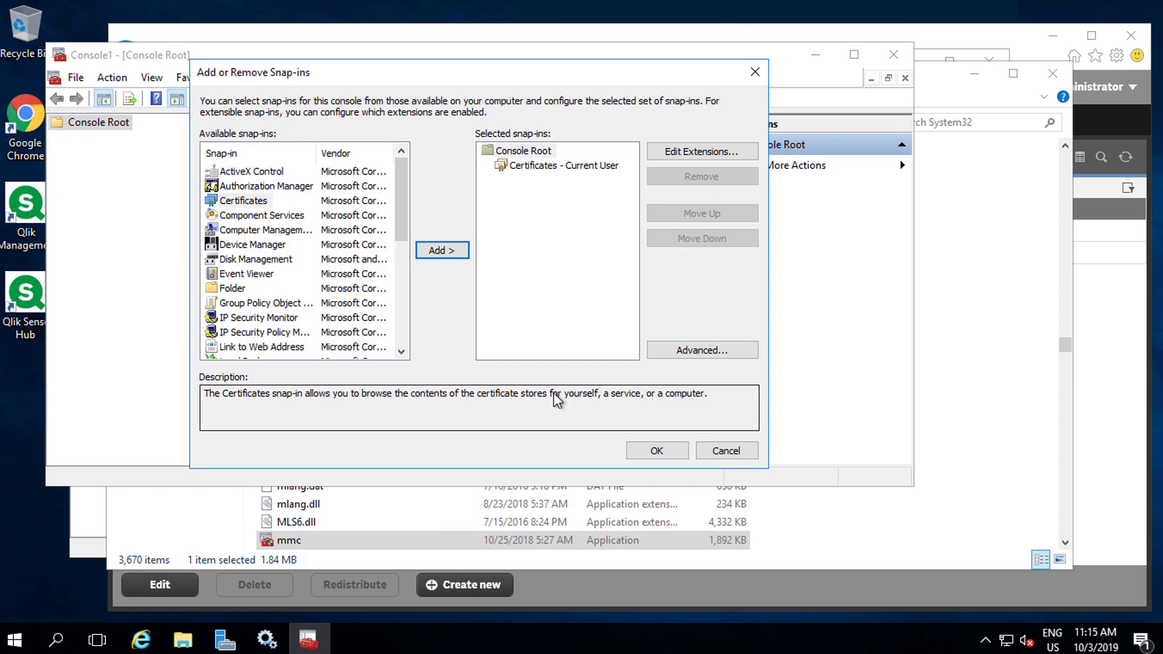
Step: Confirm the snap-in, expand the Personal and Trusted Root stores, and show Personal certificates
left_click(670, 455)
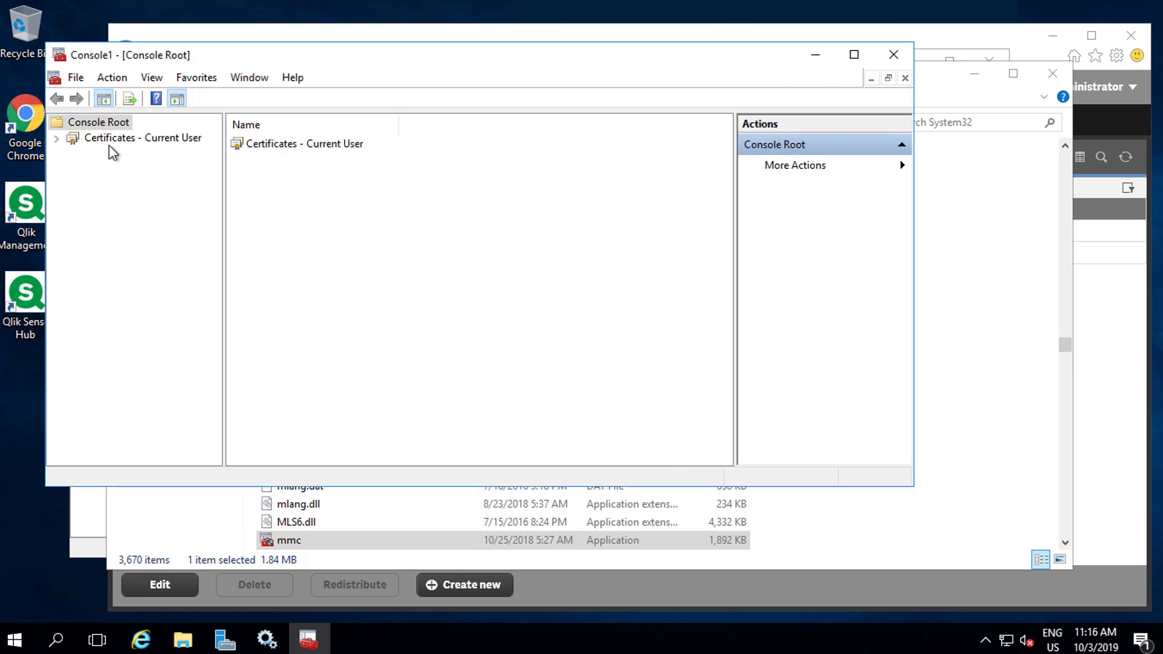
left_click(56, 138)
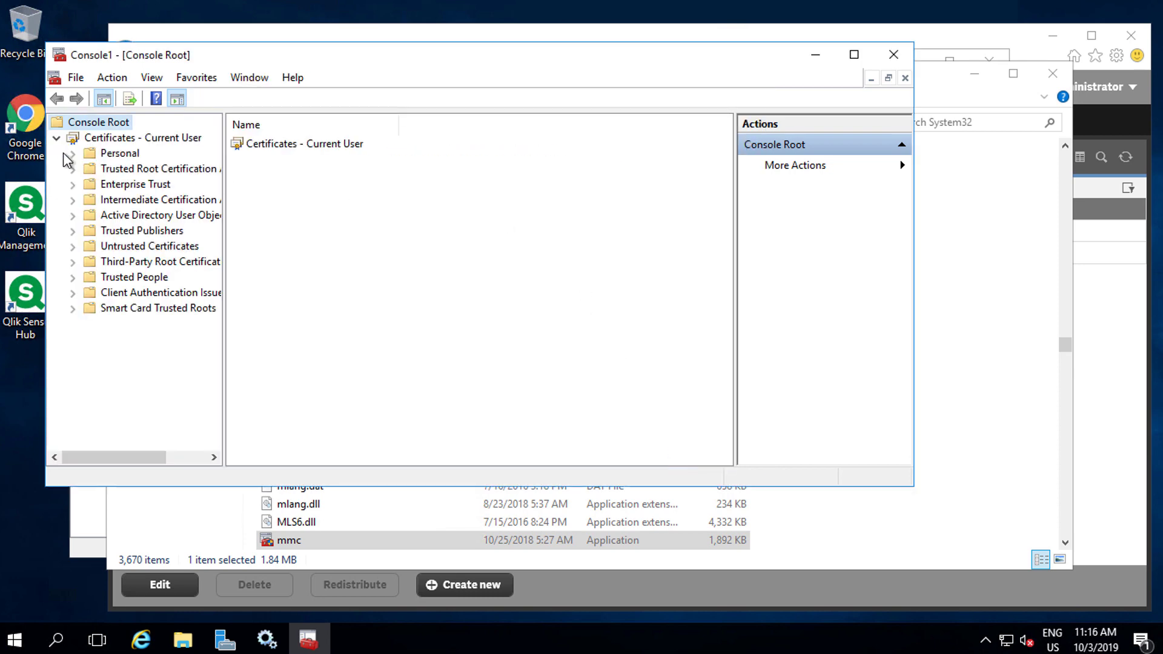
left_click(72, 152)
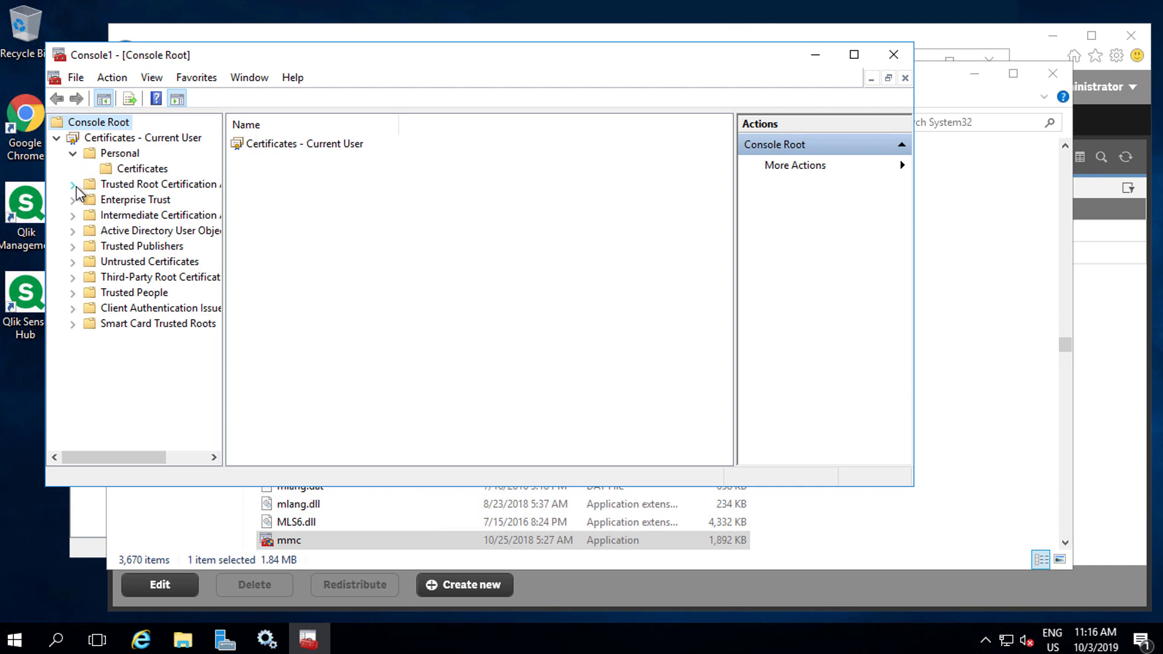
left_click(74, 184)
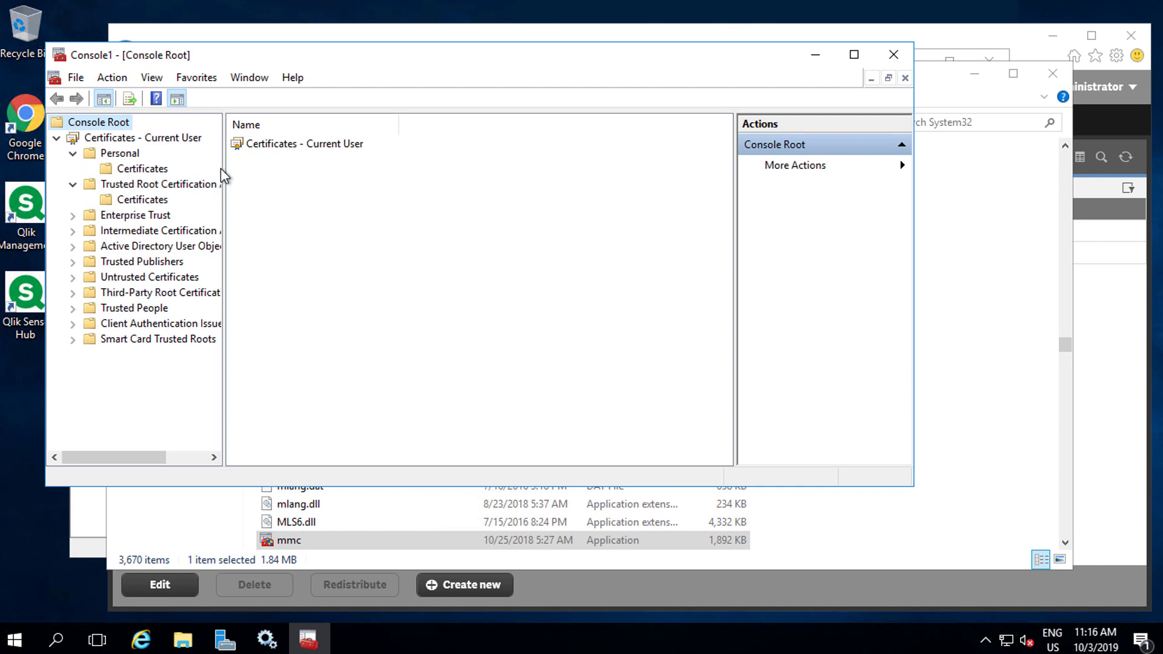
left_click_drag(224, 173, 305, 173)
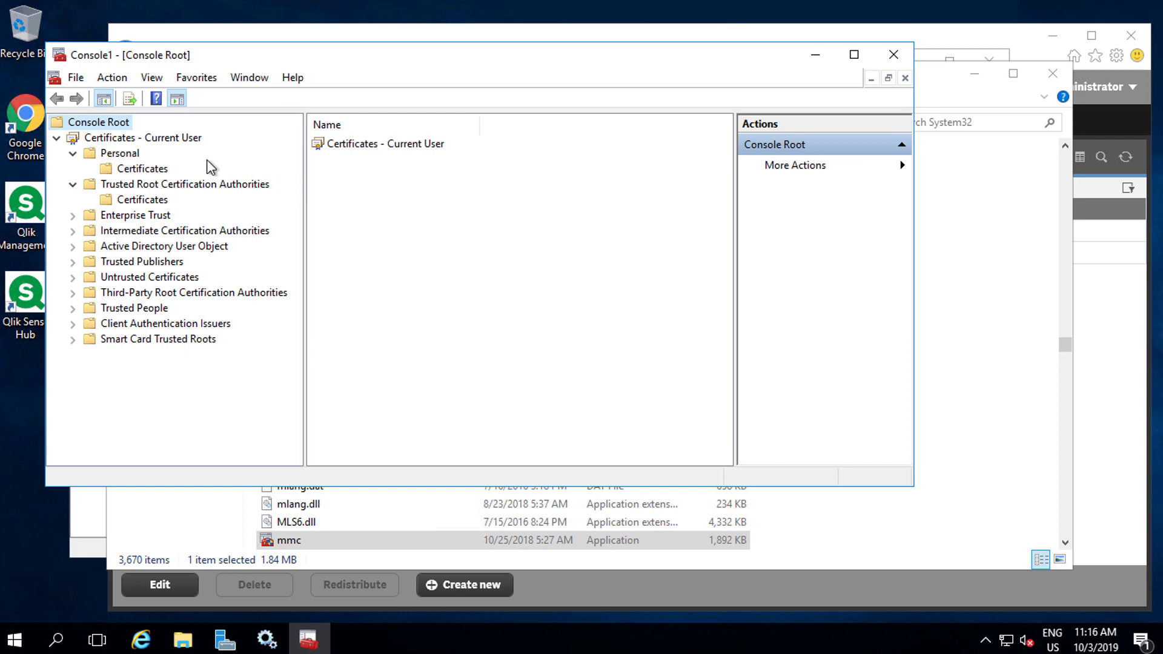
left_click(154, 168)
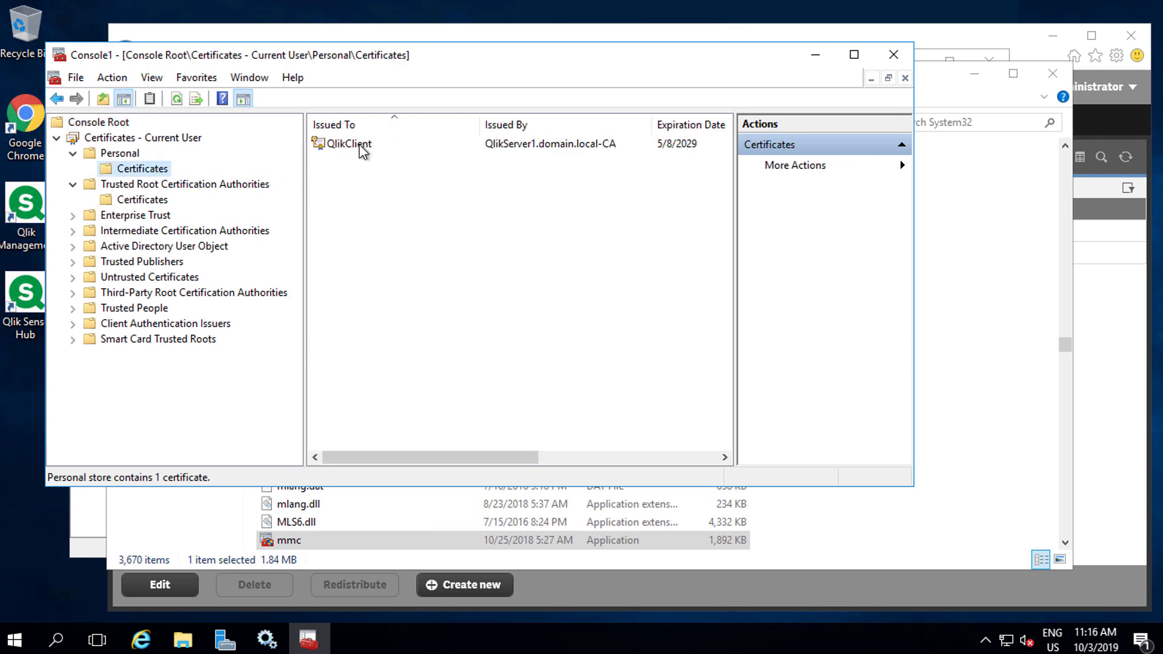
Step: Delete the QlikClient personal certificate and select QlikServer1.domain.local-CA under Trusted Root
left_click(541, 152)
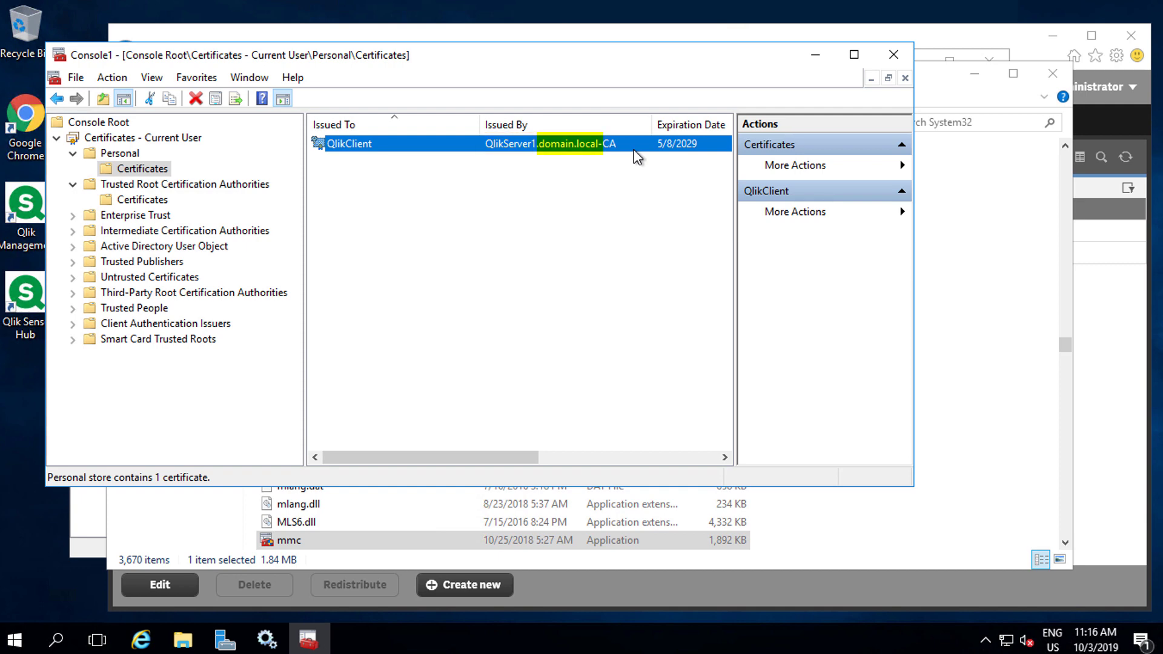
right_click(383, 147)
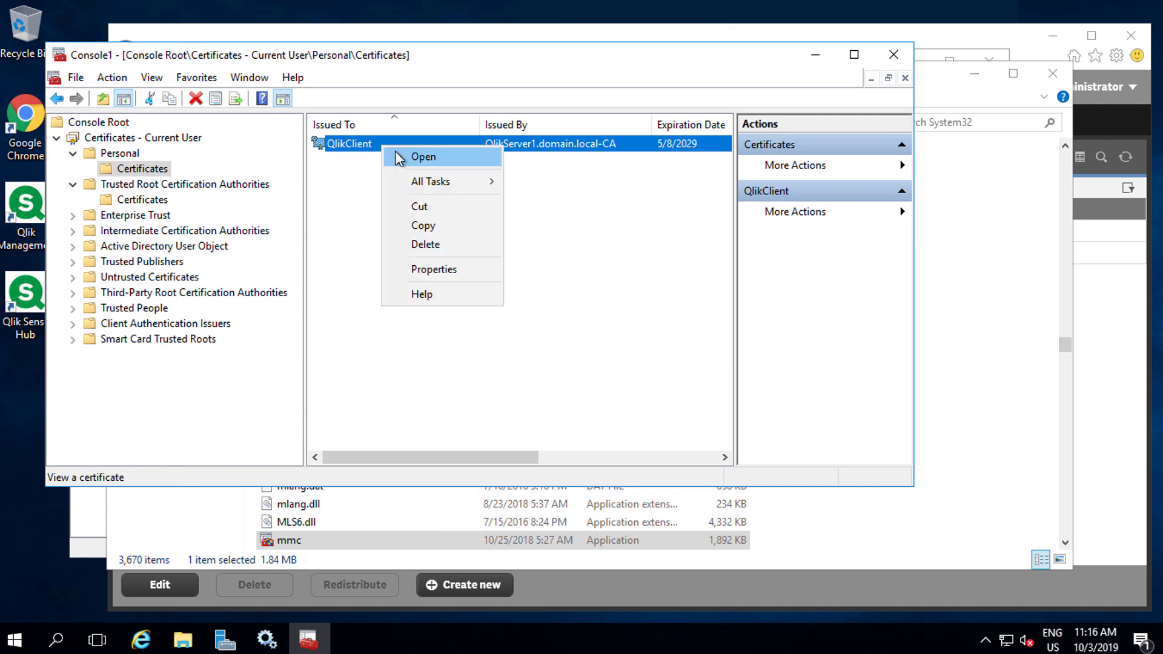
left_click(464, 246)
left_click(670, 392)
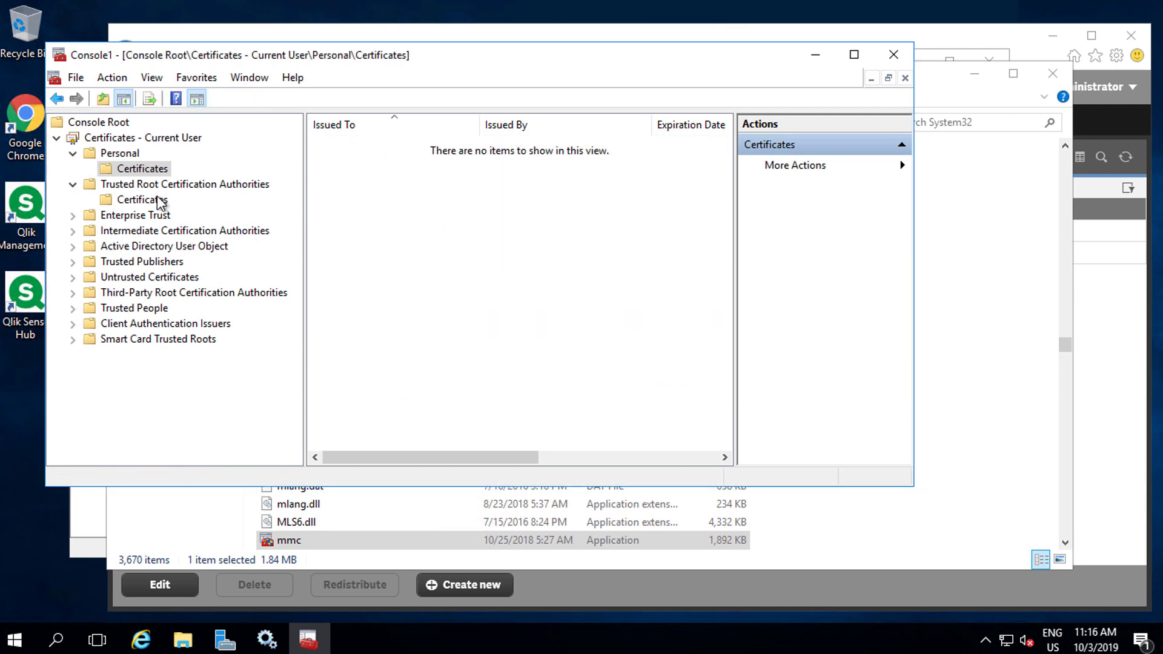
left_click(159, 200)
left_click(423, 407)
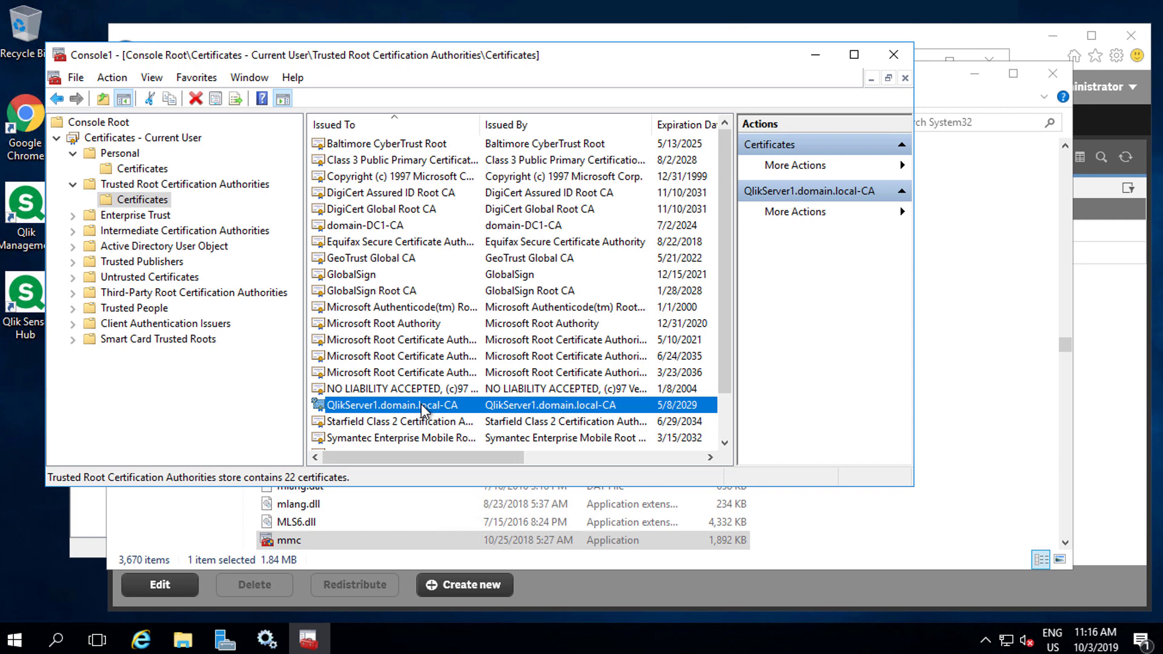
Step: Delete the QlikServer1.domain.local-CA trusted root certificate
right_click(576, 407)
left_click(664, 505)
left_click(673, 410)
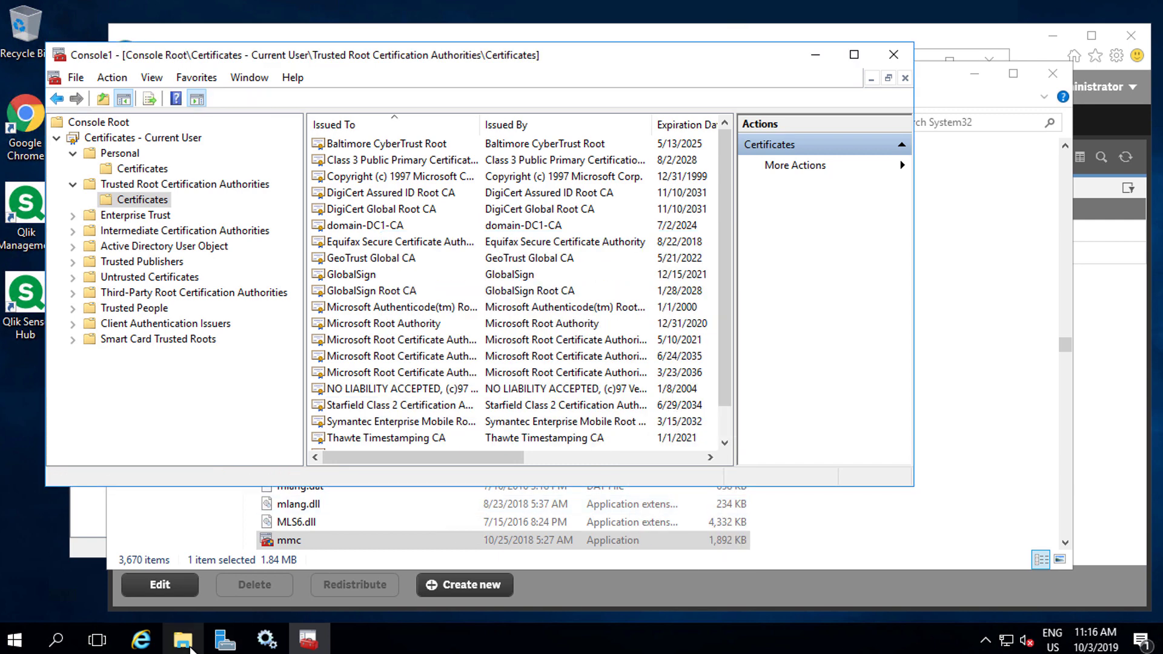
Step: Browse a new File Explorer window to C:\ProgramData\Qlik\Sense\Repository
left_click(183, 640)
left_click(632, 334)
double_click(633, 334)
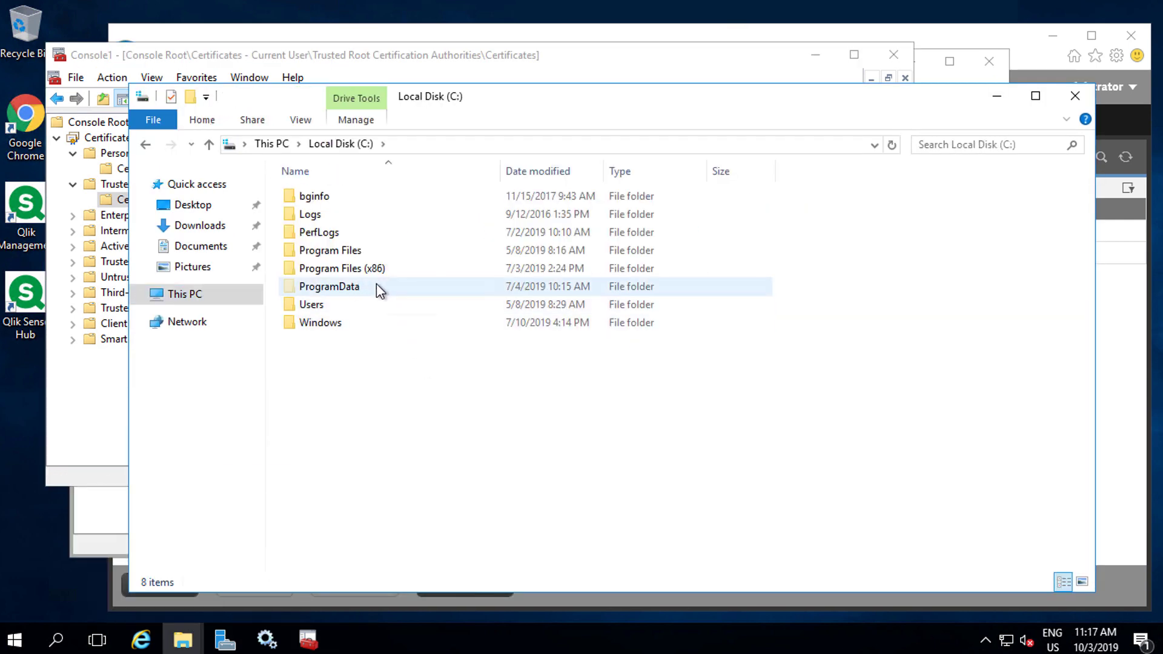
double_click(379, 286)
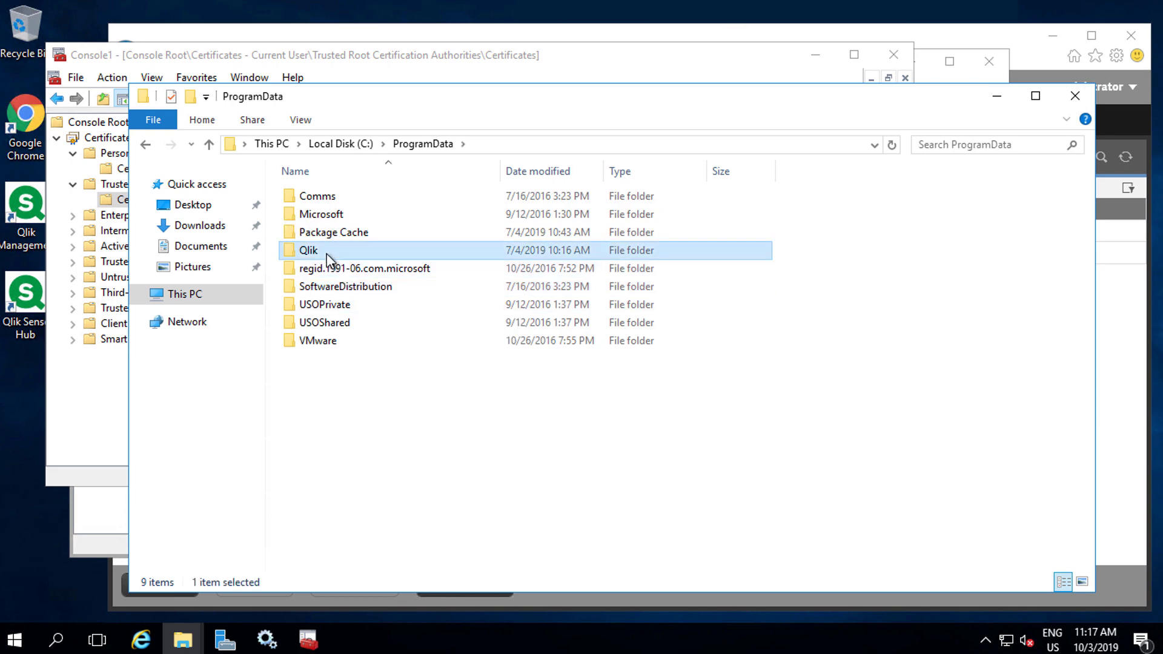
double_click(327, 254)
mouse_move(320, 215)
double_click(338, 232)
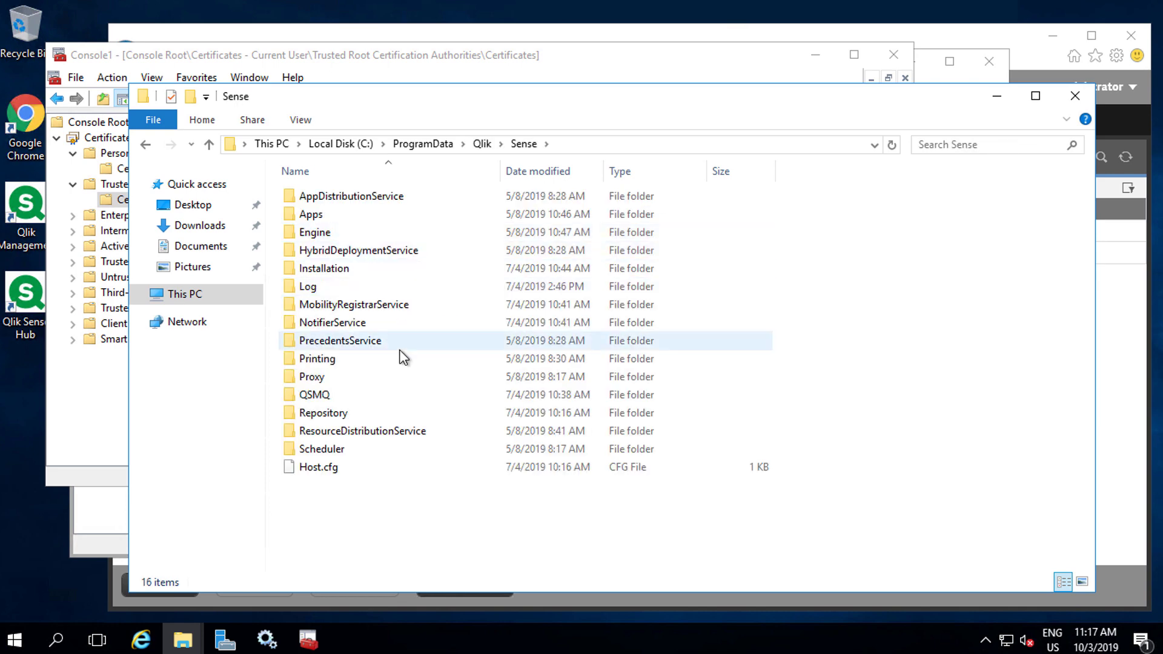
double_click(370, 416)
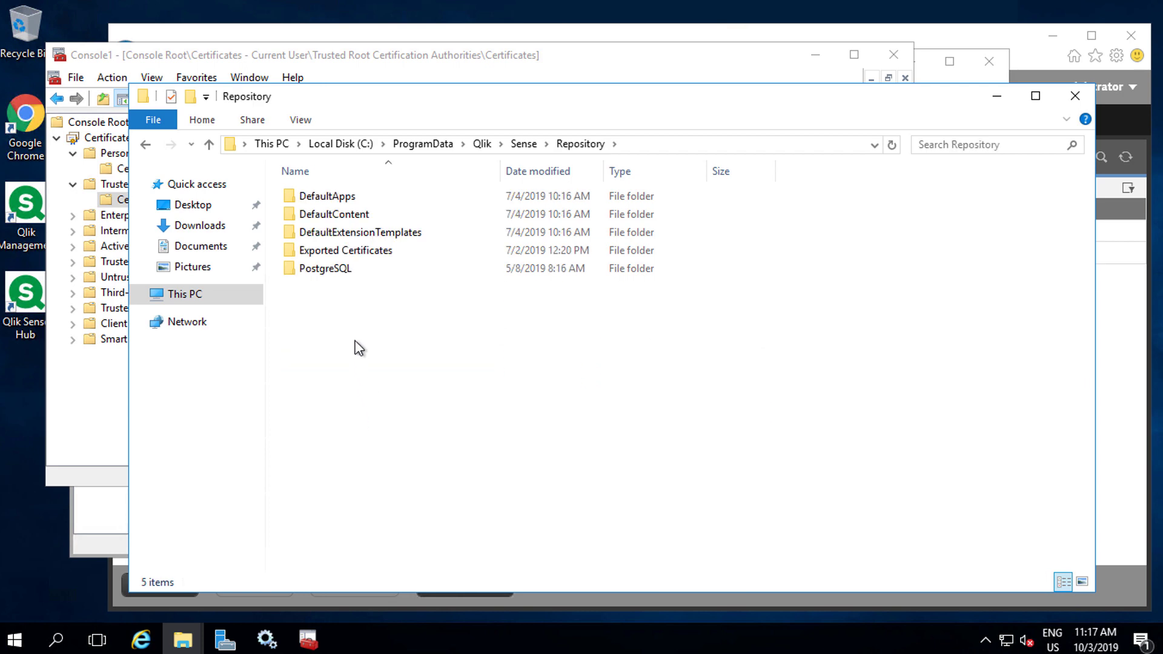
Step: Rename Exported Certificates to Exported CertificatesBAD, then delete that folder
left_click(396, 254)
key("End")
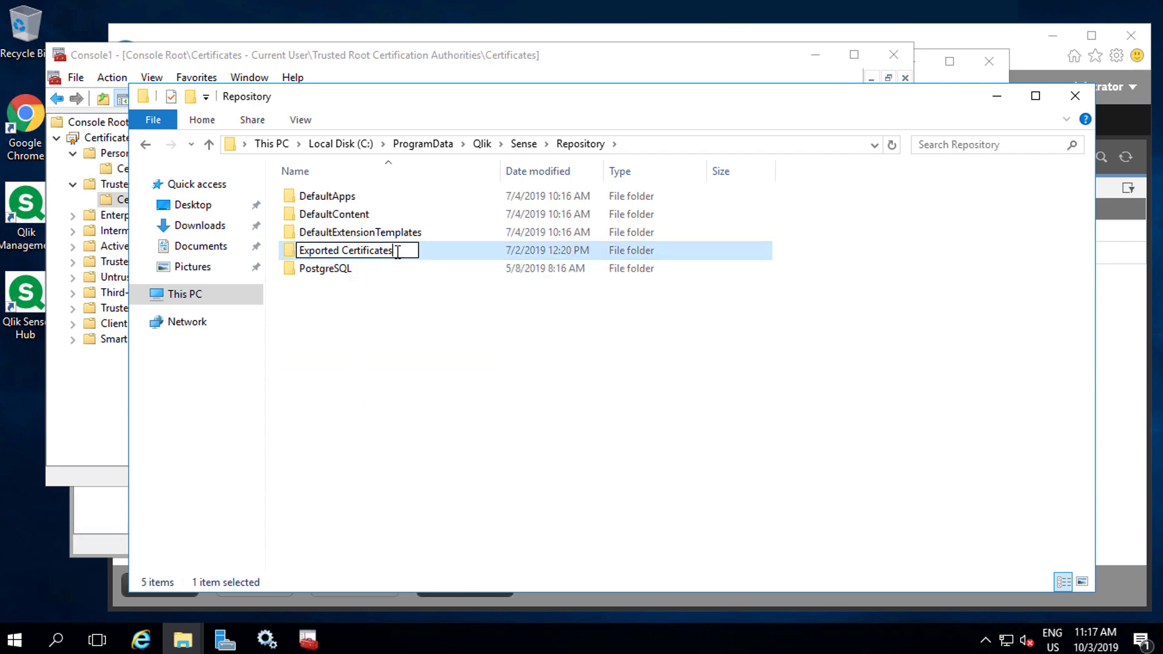
type("BAD")
key("Return")
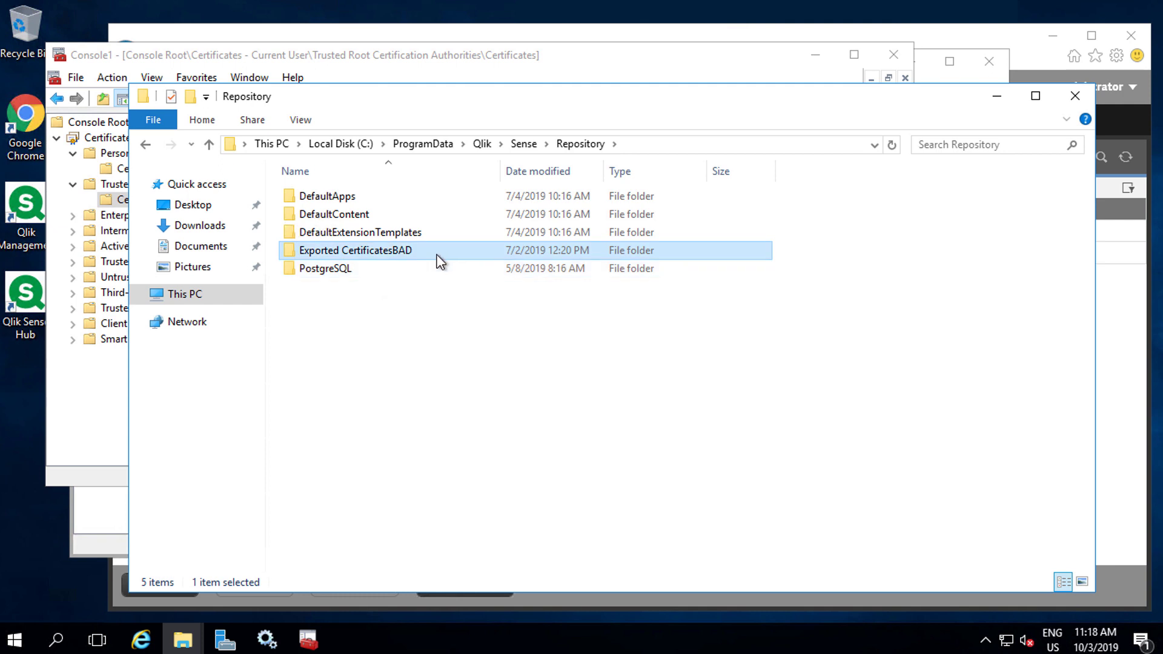
right_click(414, 252)
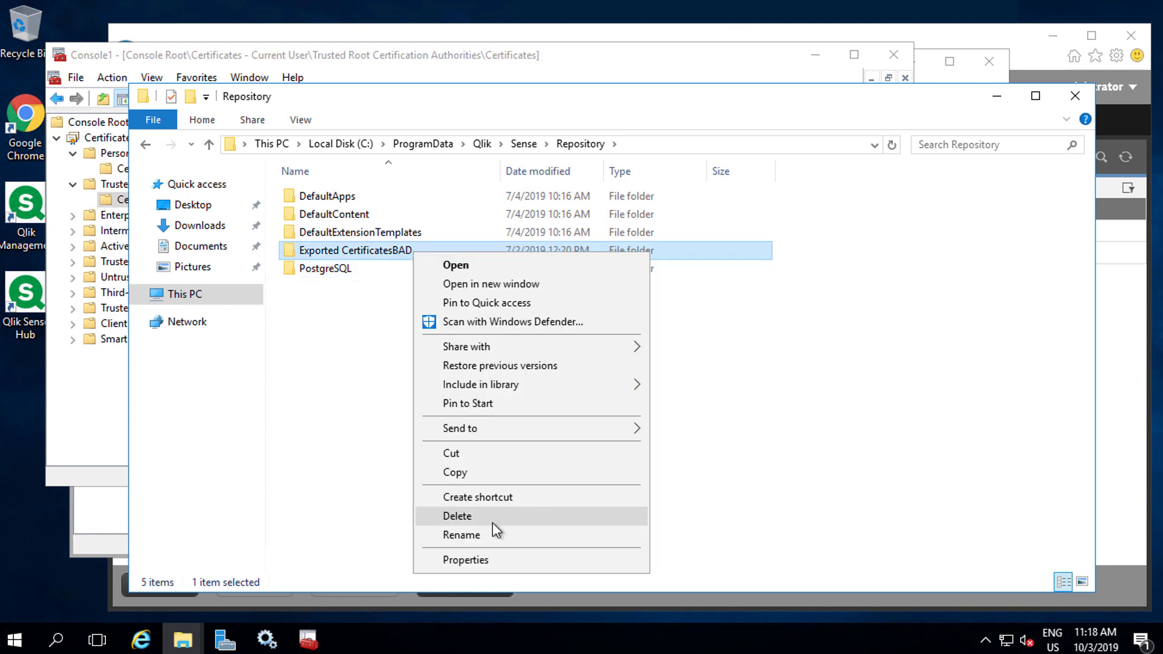
left_click(486, 517)
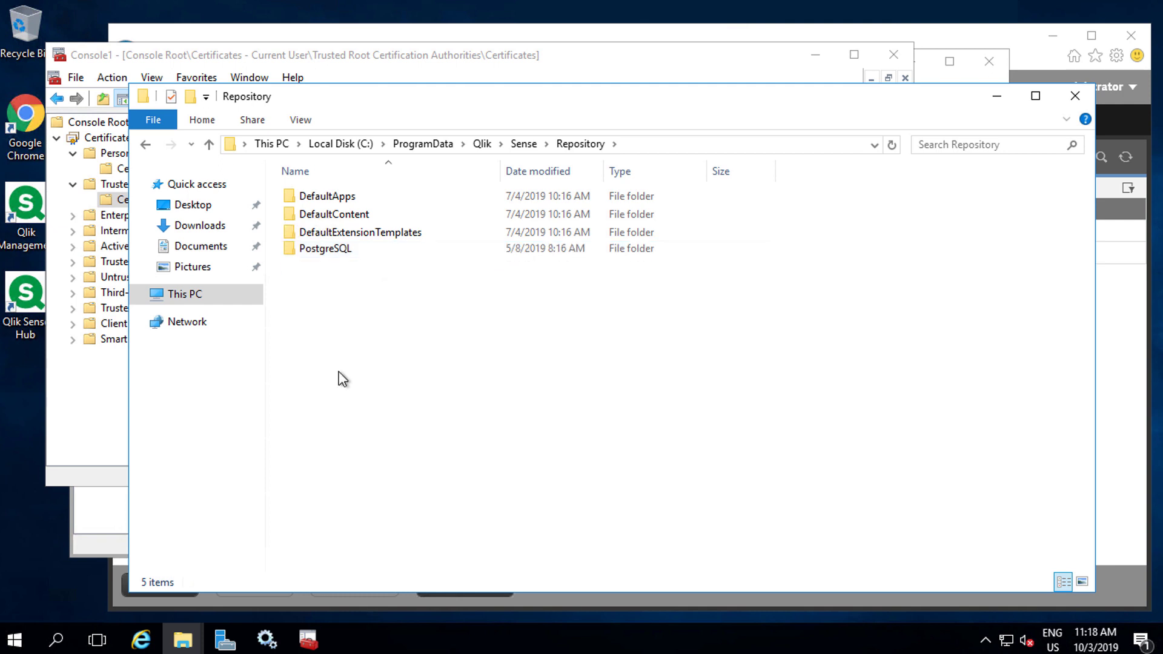
Step: Run Repository.exe -bootstrap -iscentral -restorehostname in an administrator Command Prompt
left_click(13, 648)
type("cmd")
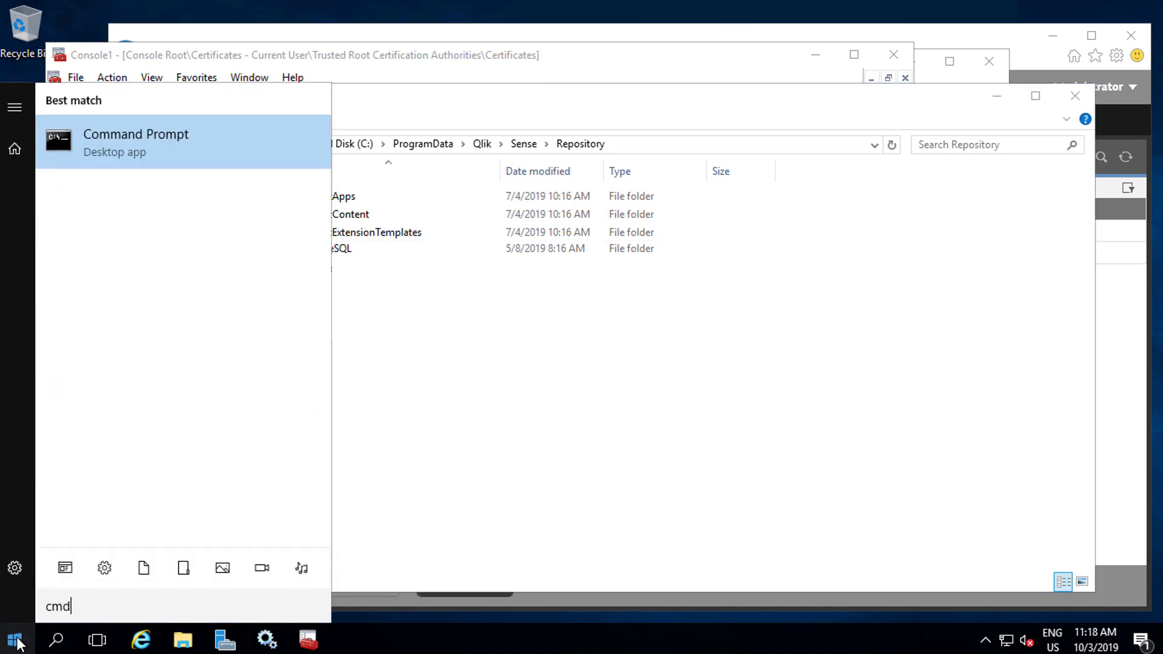
right_click(155, 142)
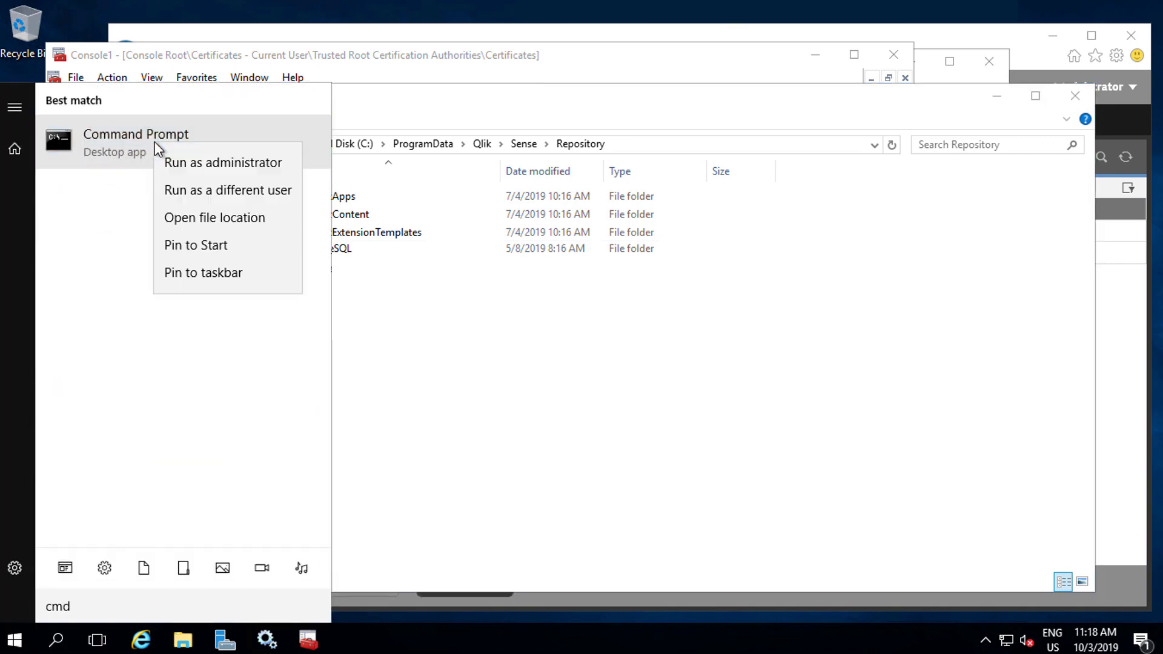
left_click(289, 167)
left_click(532, 433)
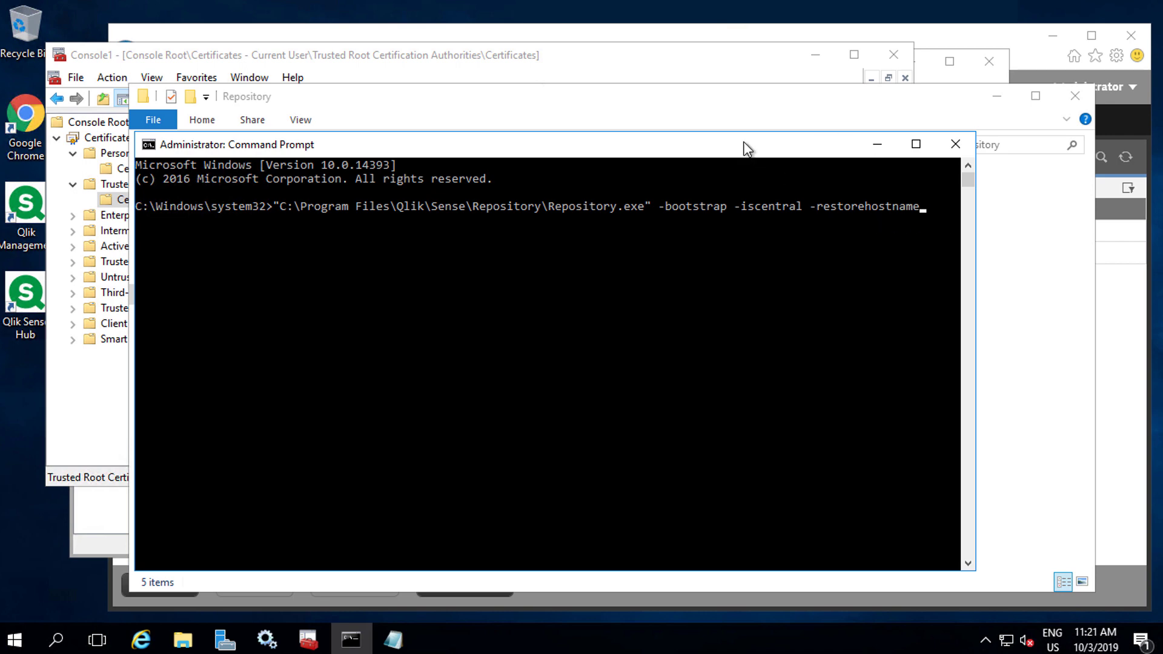
key("Return")
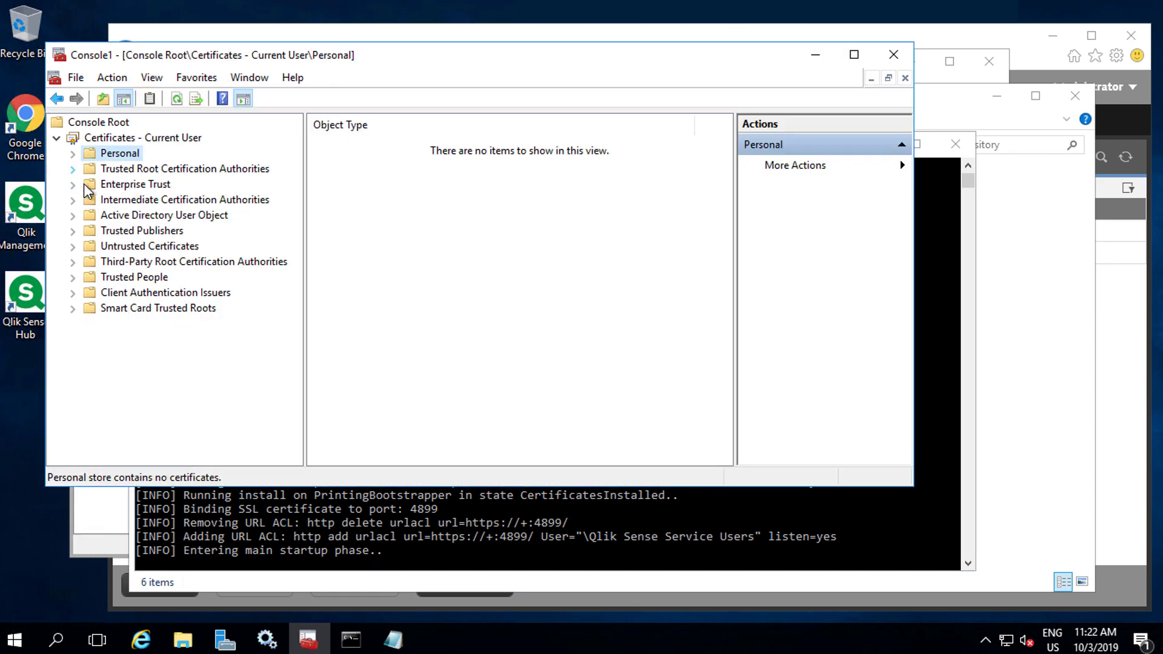
Step: Open the Personal certificates and select the regenerated QlikClient certificate
left_click(117, 246)
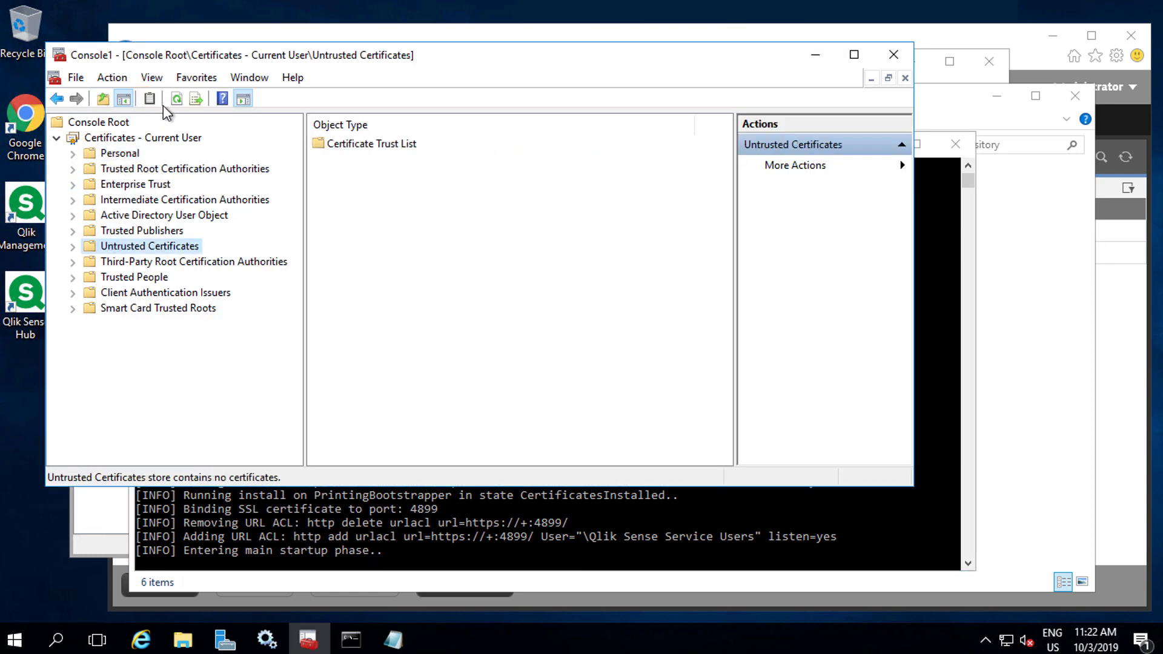
left_click(72, 153)
left_click(114, 155)
left_click(178, 105)
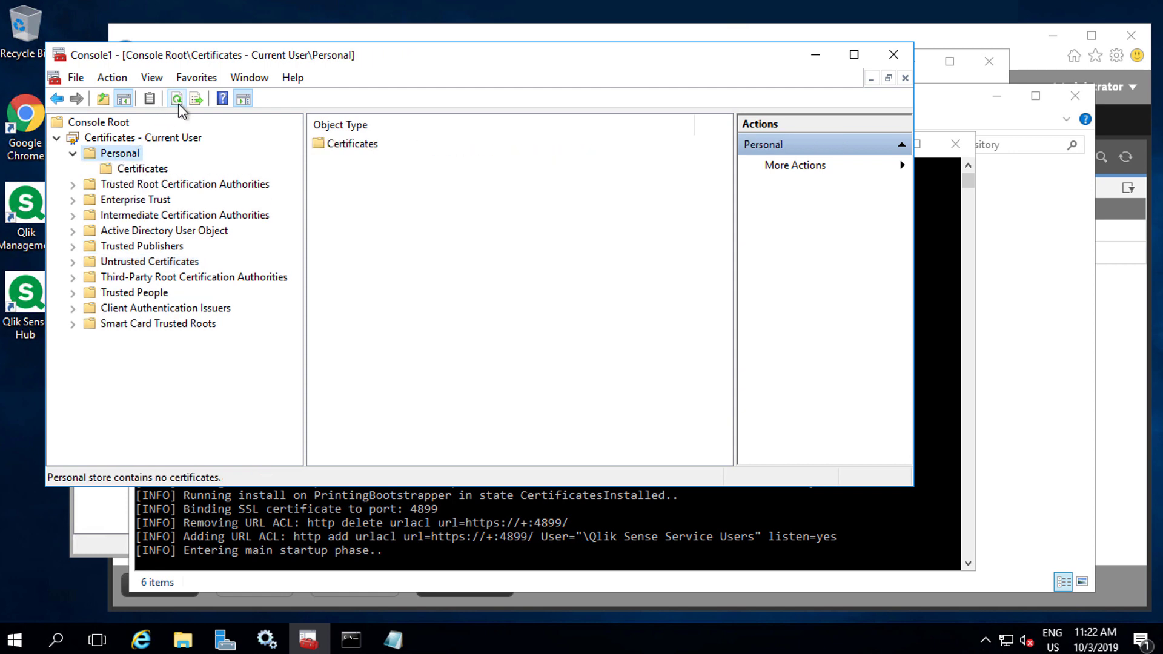
left_click(152, 169)
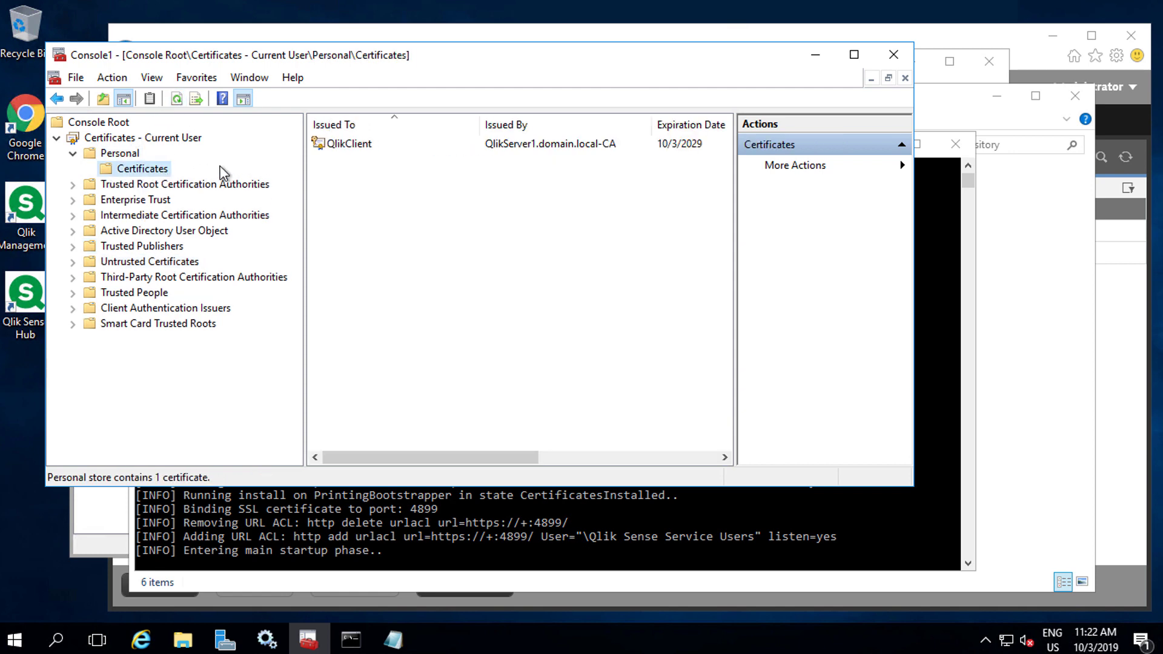
left_click(351, 146)
Step: Refresh the Trusted Root certificates and select QlikServer1.domain.local-CA
left_click(72, 183)
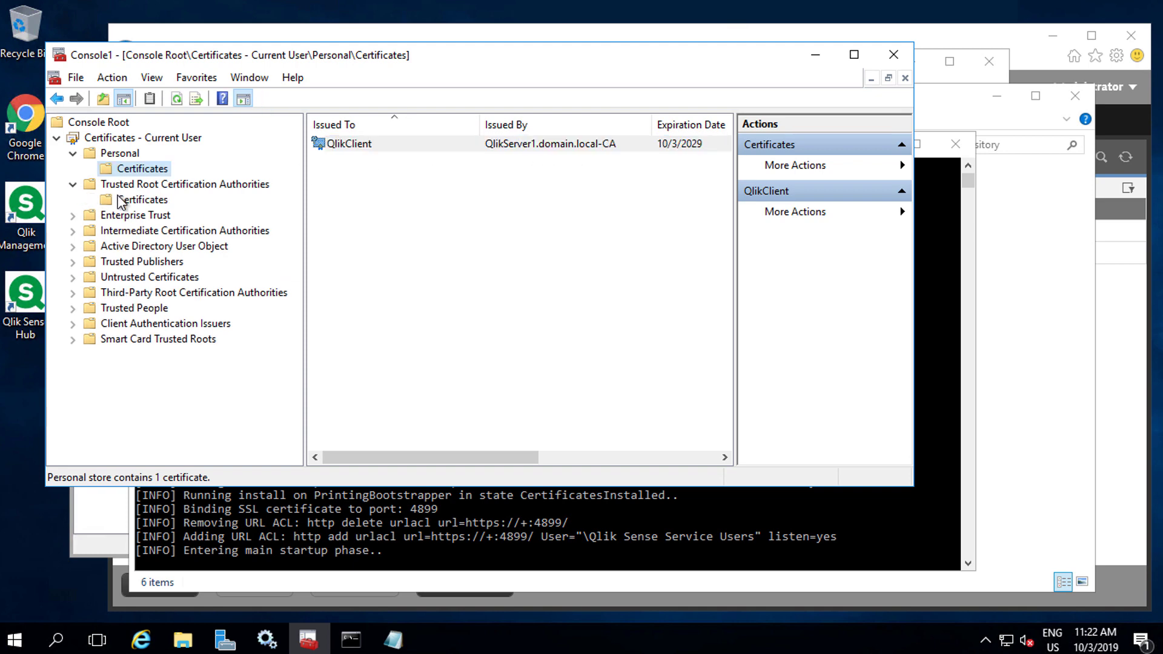
left_click(160, 200)
left_click(177, 98)
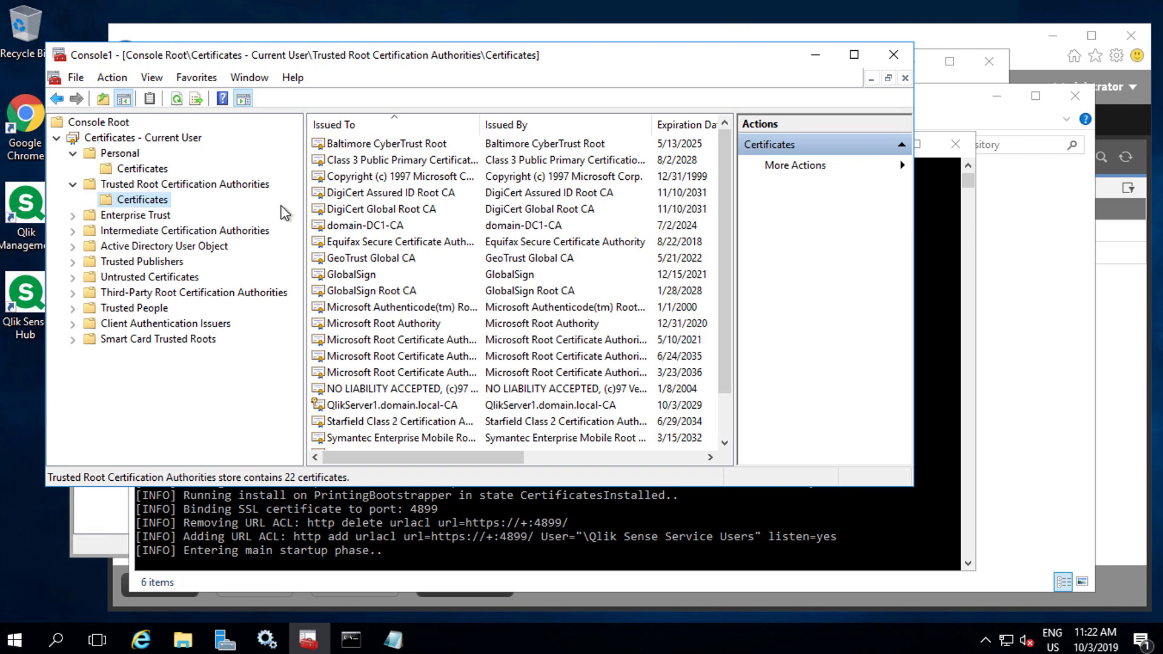
left_click(568, 409)
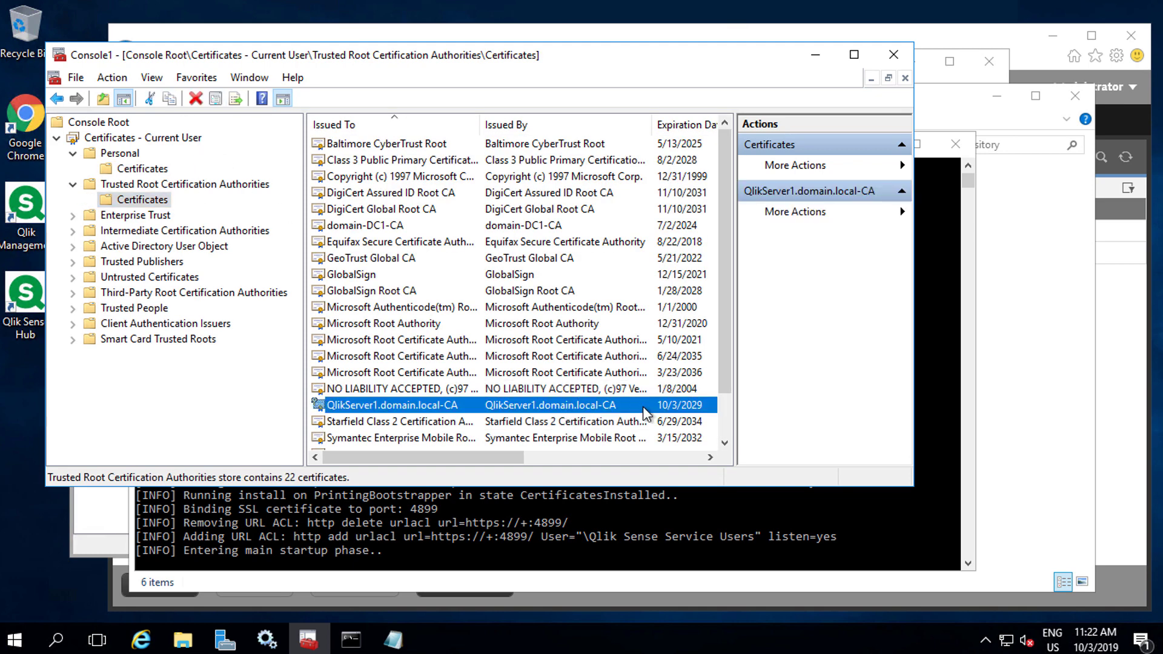
Step: Start the Qlik Sense Repository and Proxy services, then go to the QMC start page
left_click(269, 638)
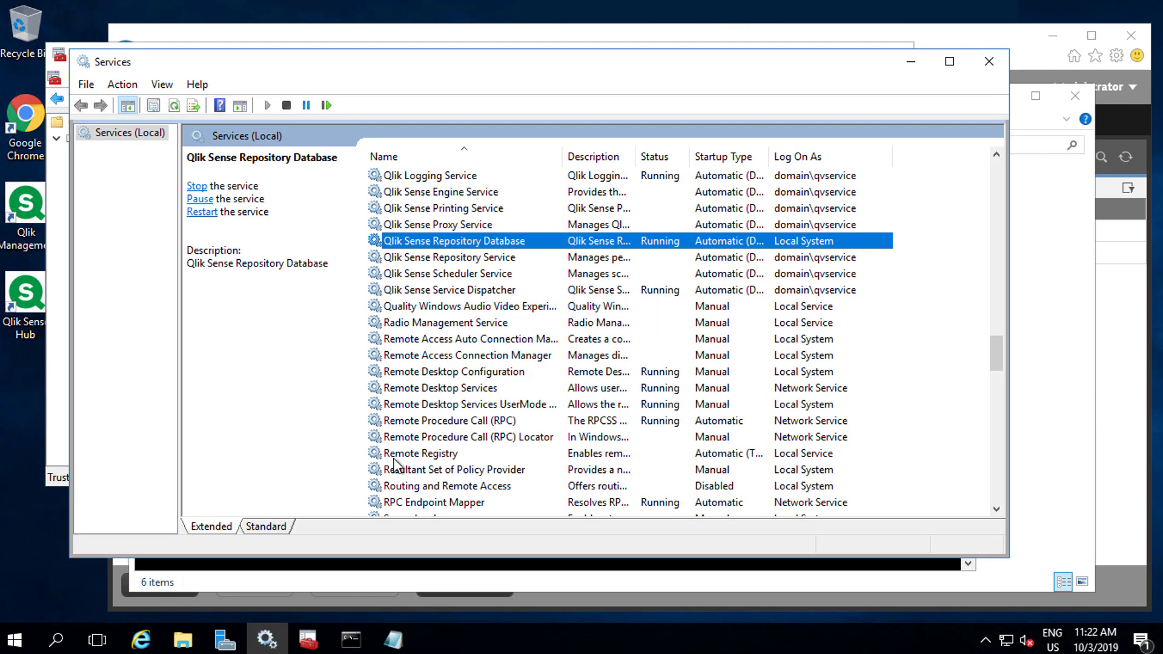
left_click(517, 257)
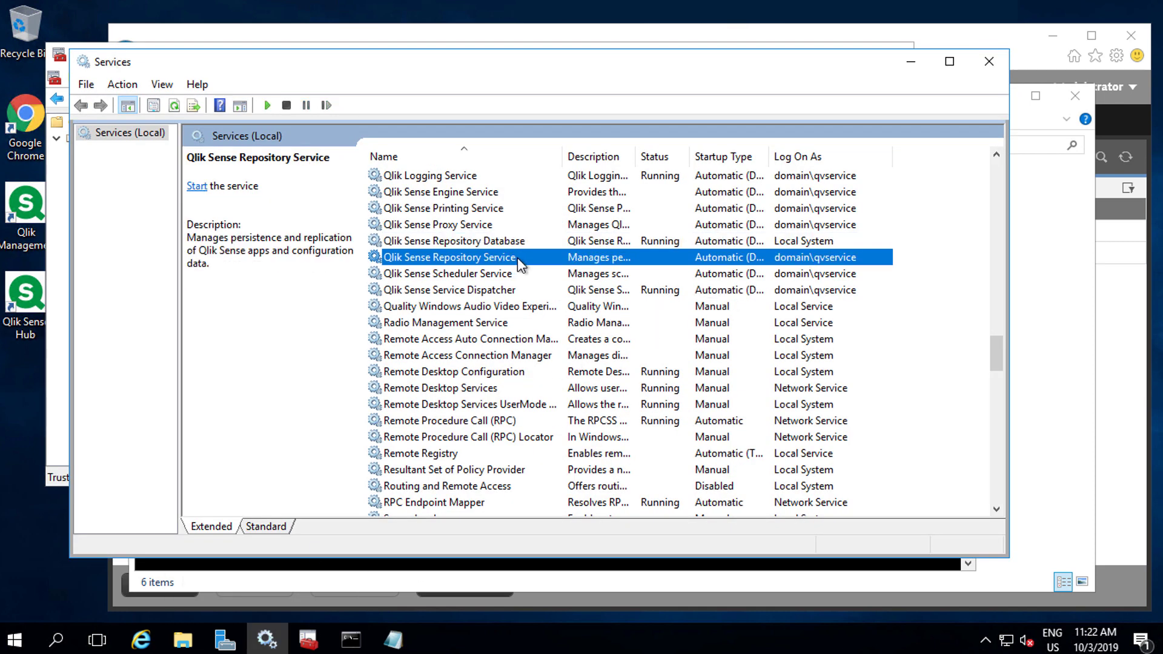
right_click(517, 257)
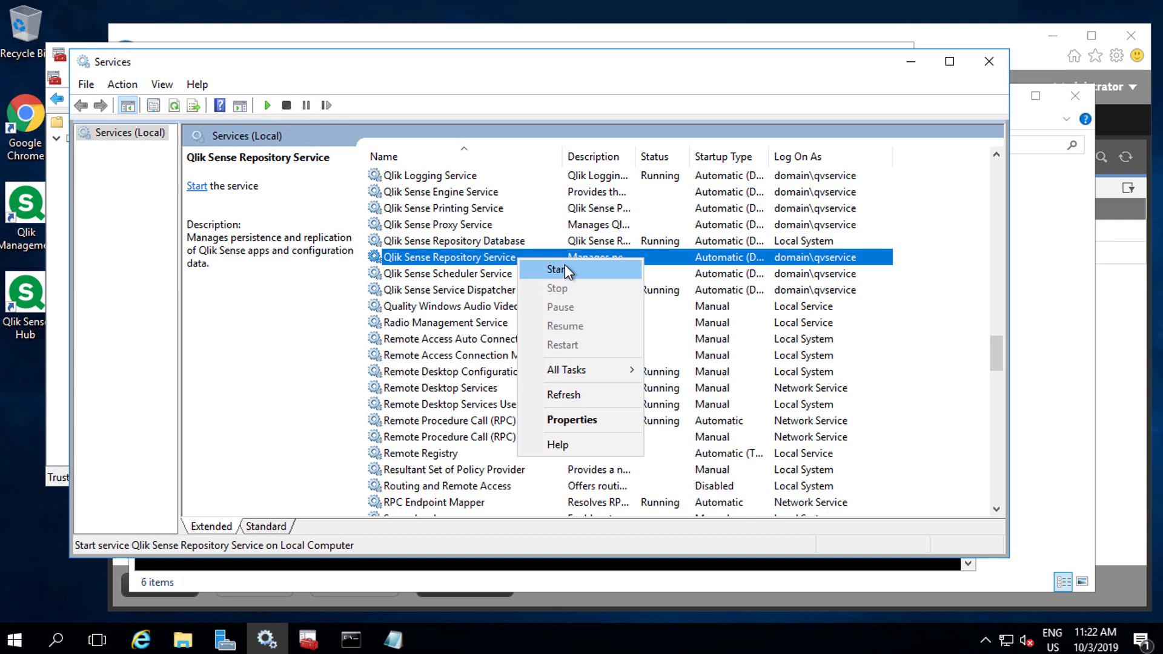
left_click(557, 269)
right_click(519, 227)
left_click(539, 239)
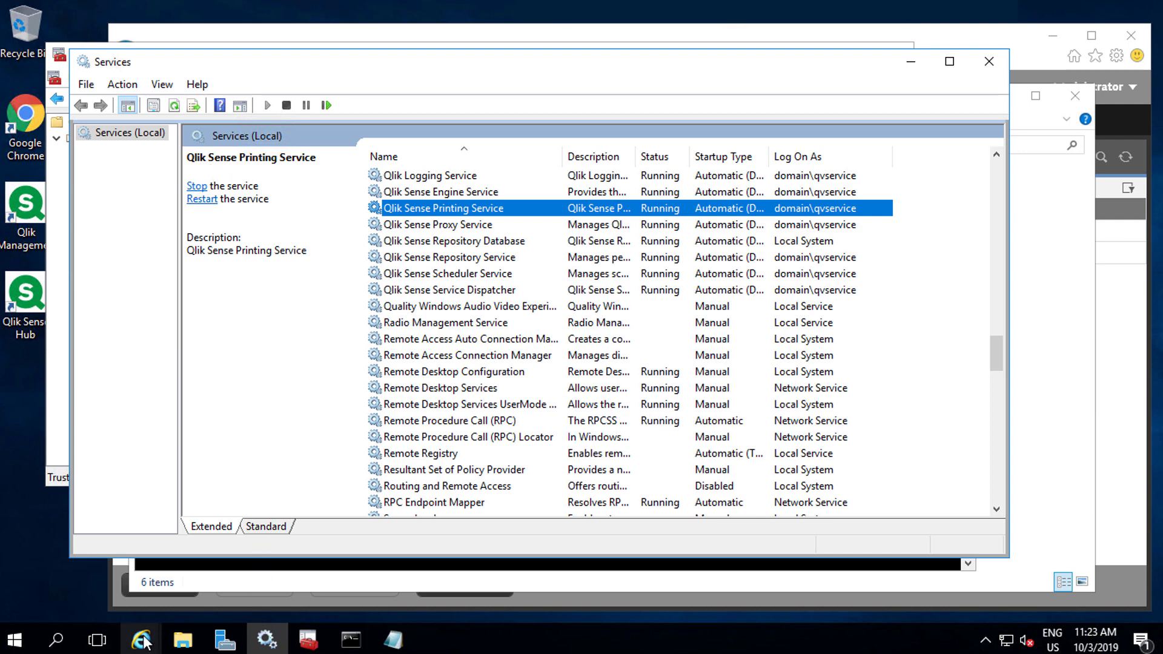
left_click(117, 596)
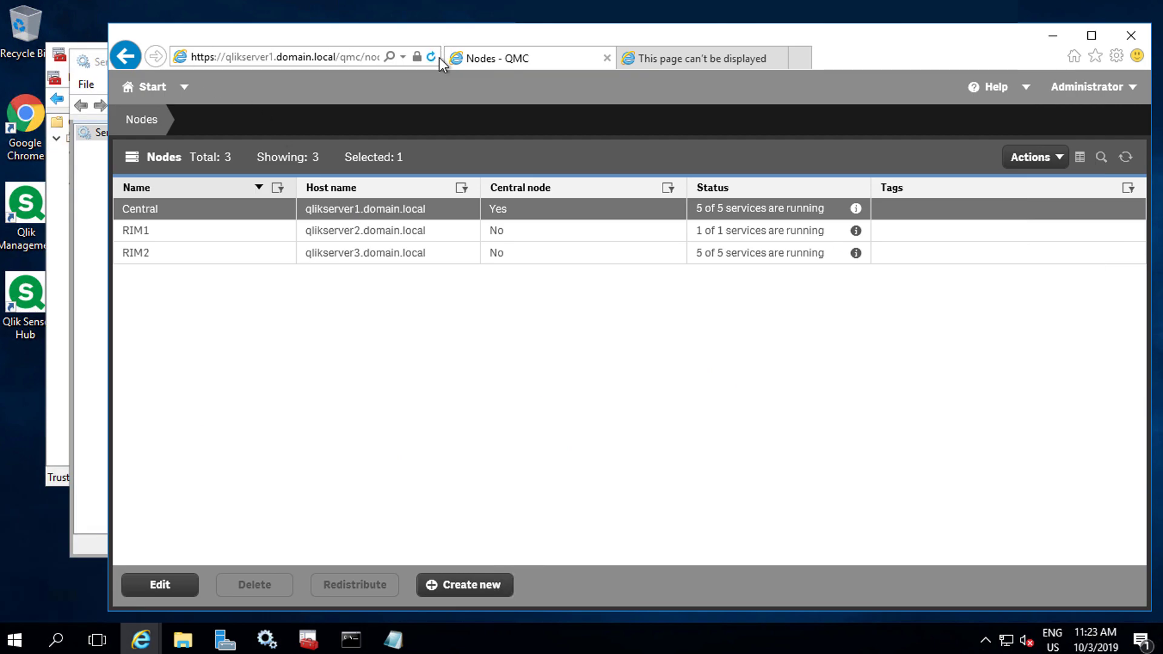
left_click(151, 86)
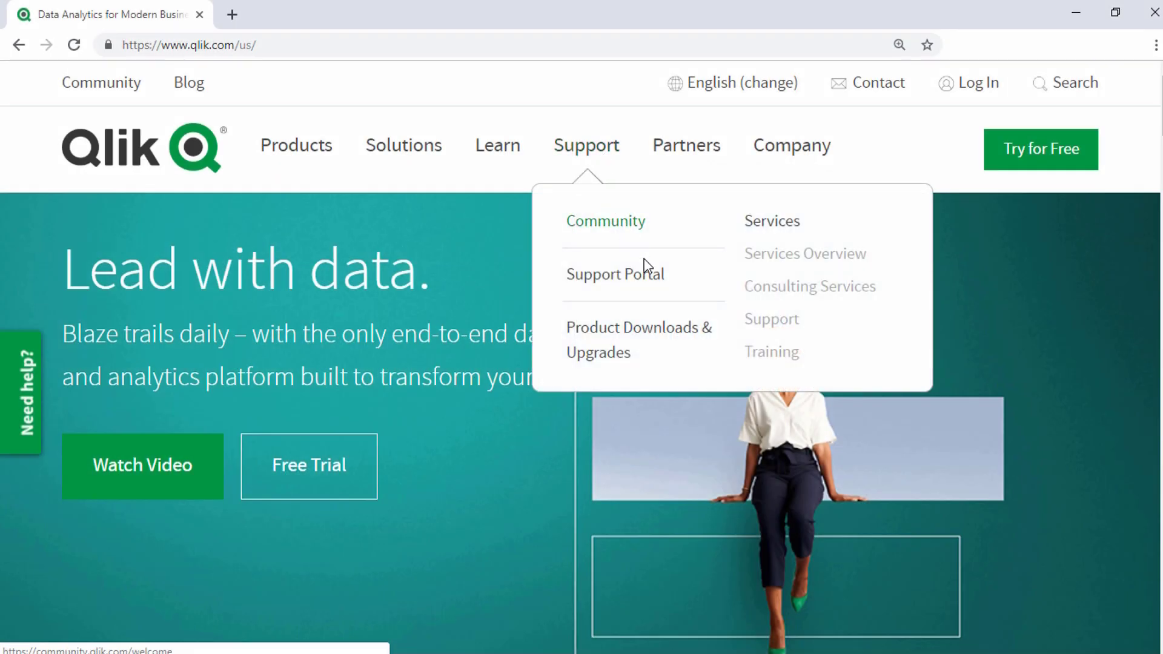
Step: Search the Qlik Support Portal for 'Windows Event Logs'
left_click(664, 280)
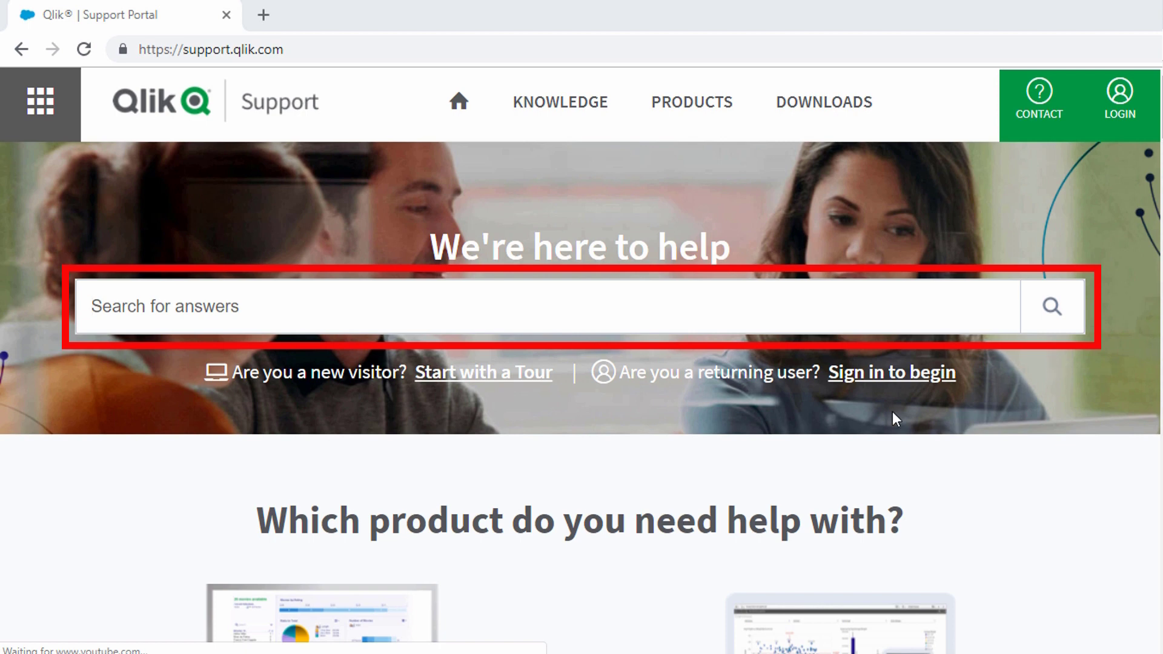
left_click(545, 314)
type("Windows Event Log")
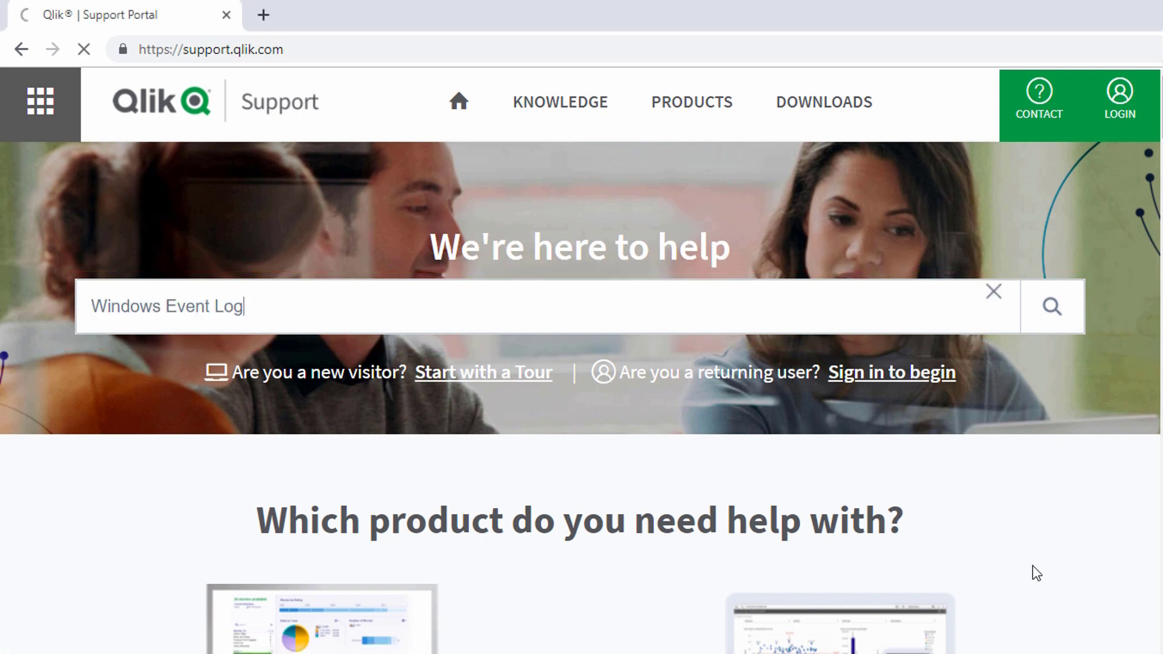
type("s")
key("Return")
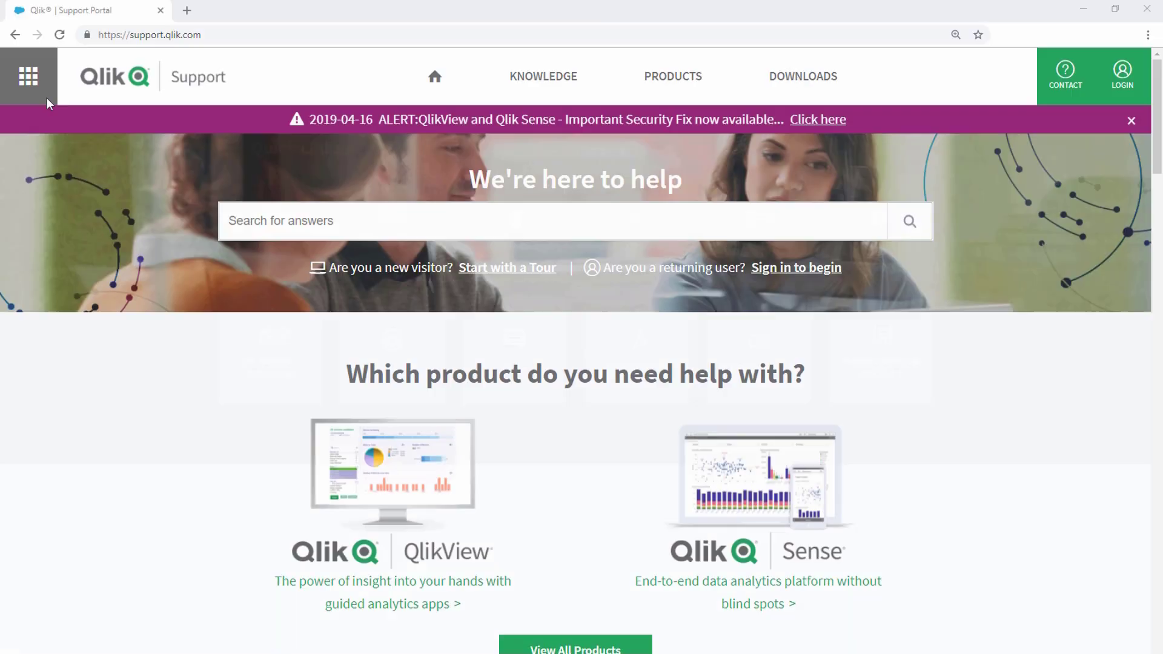
Step: Go from Quick Links to Qlik Community, expand Qlik Product Forums, and reach the Blogs listing
left_click(36, 84)
left_click(596, 253)
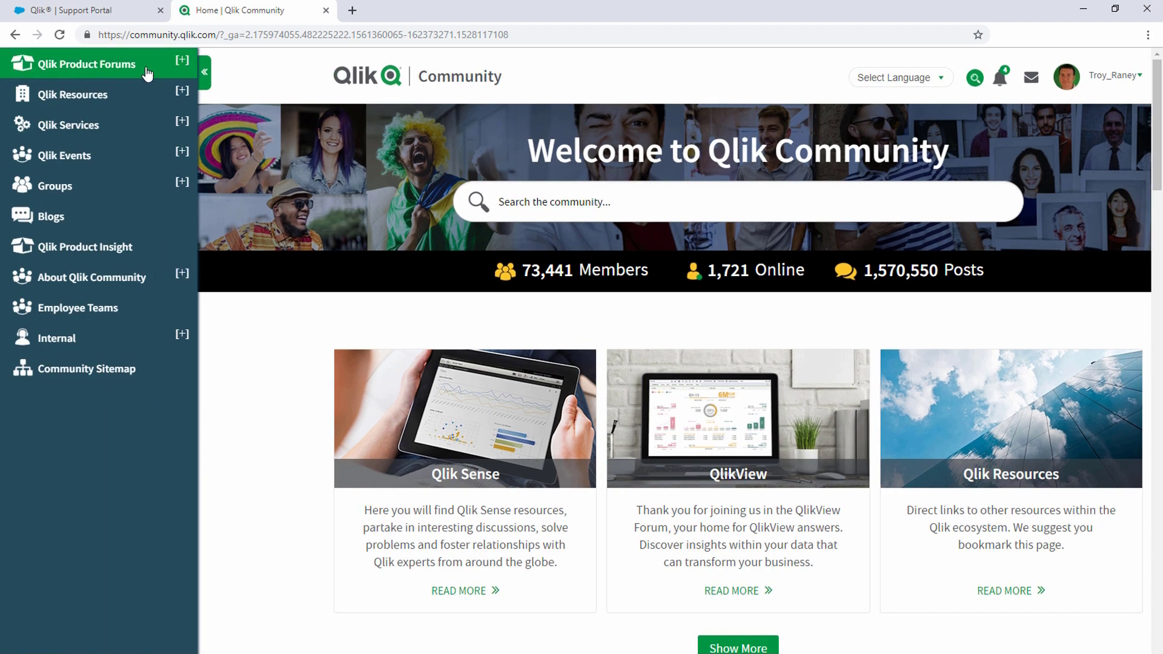
left_click(183, 73)
left_click(186, 95)
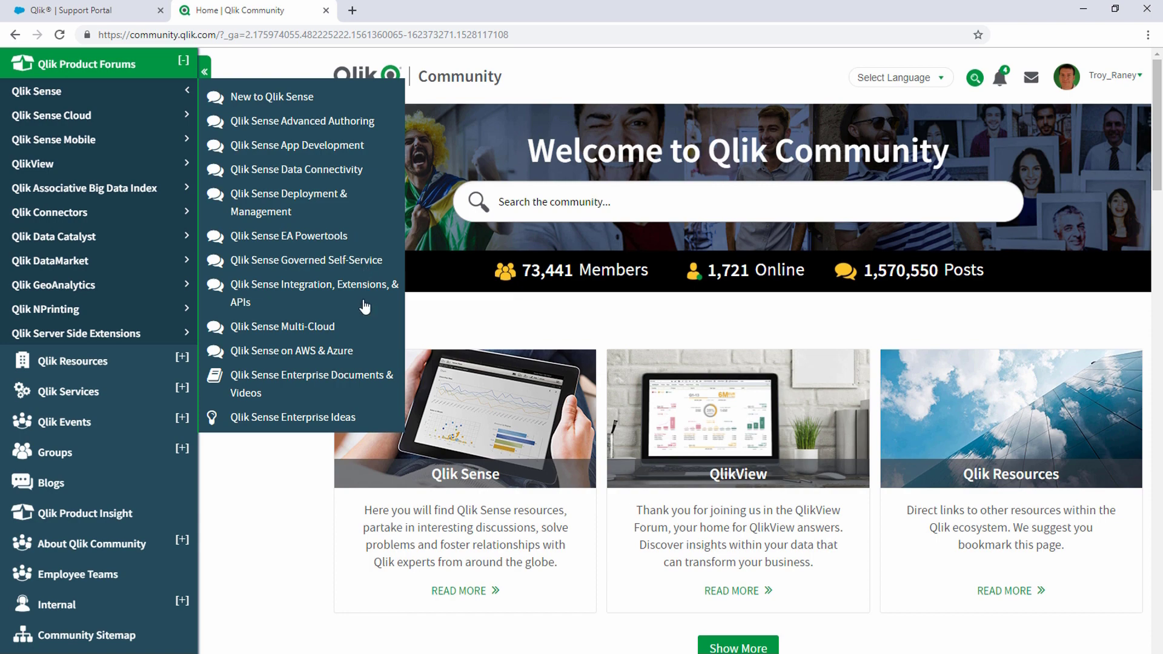
left_click(177, 482)
scroll(887, 559, "down", 2)
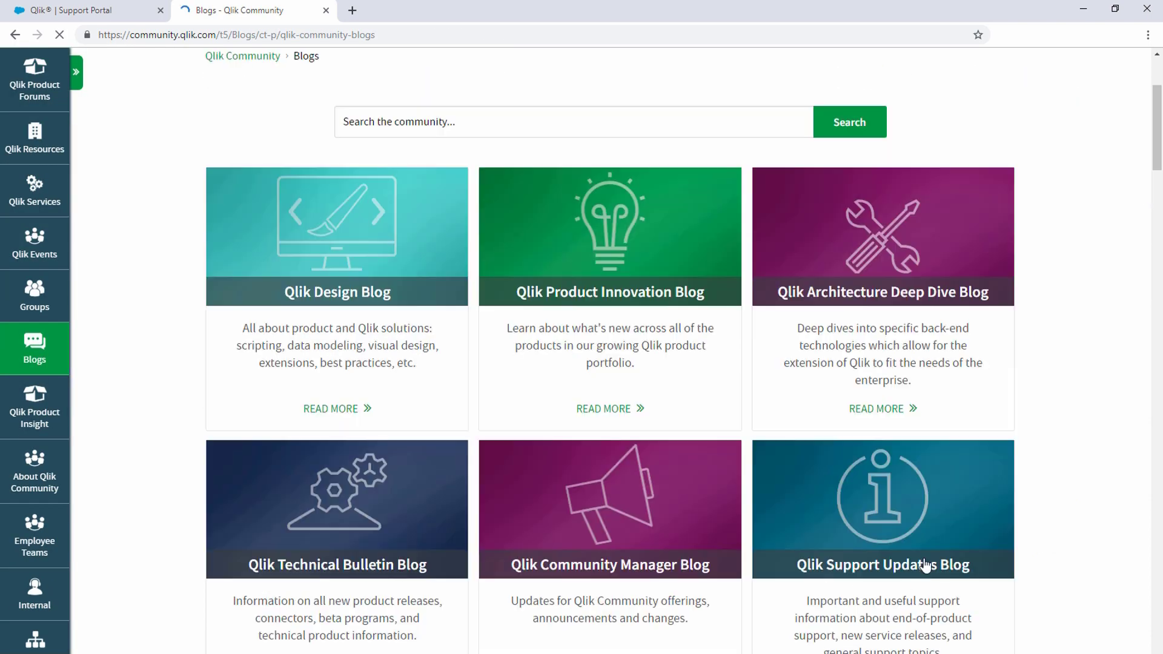